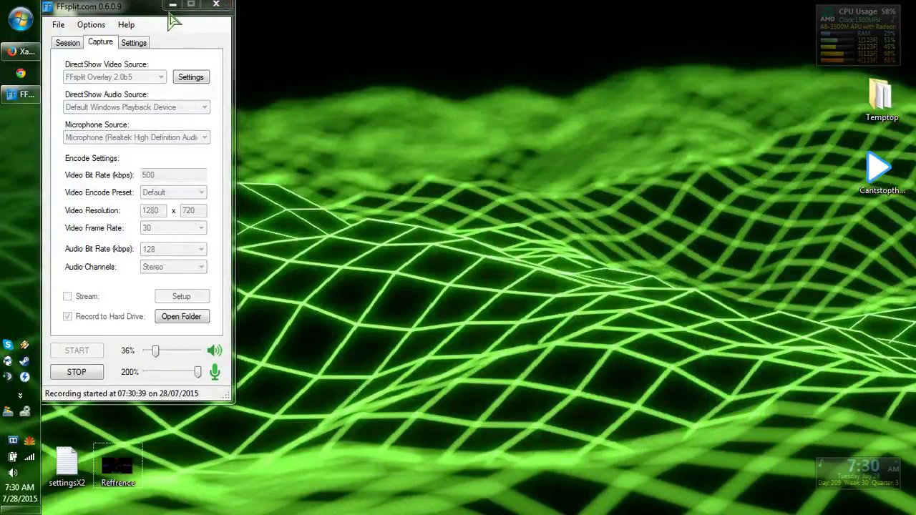
Minimize FFsplit and open the 420RTMPStreamer folder on the desktop
click(69, 40)
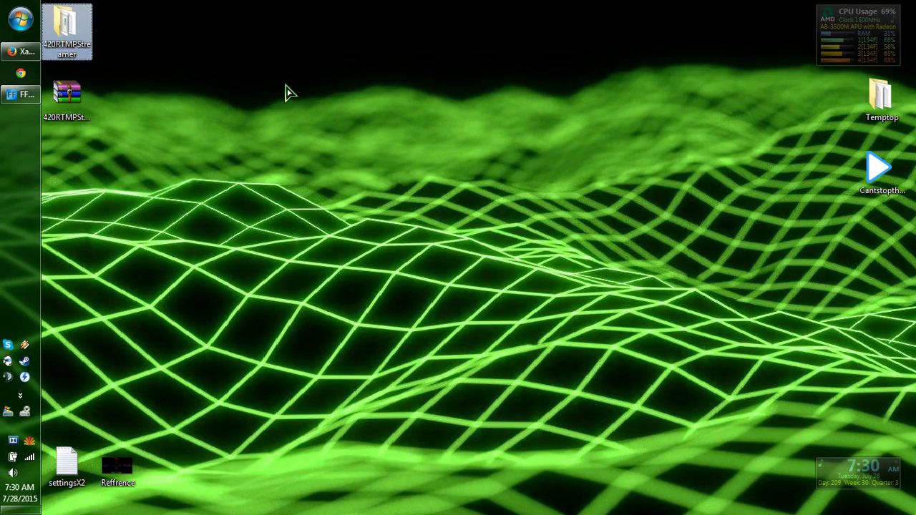
double_click(72, 37)
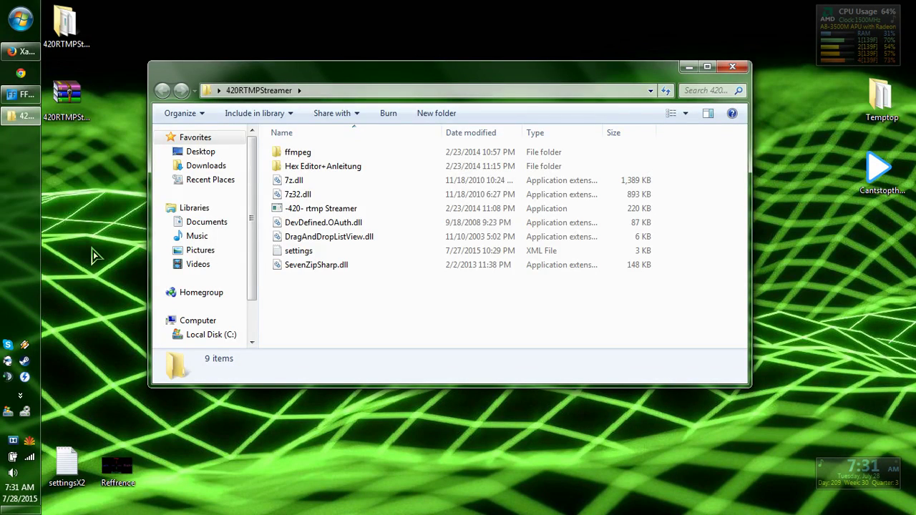
Launch -420- rtmp Streamer from the folder, allowing the unverified application to run
click(324, 212)
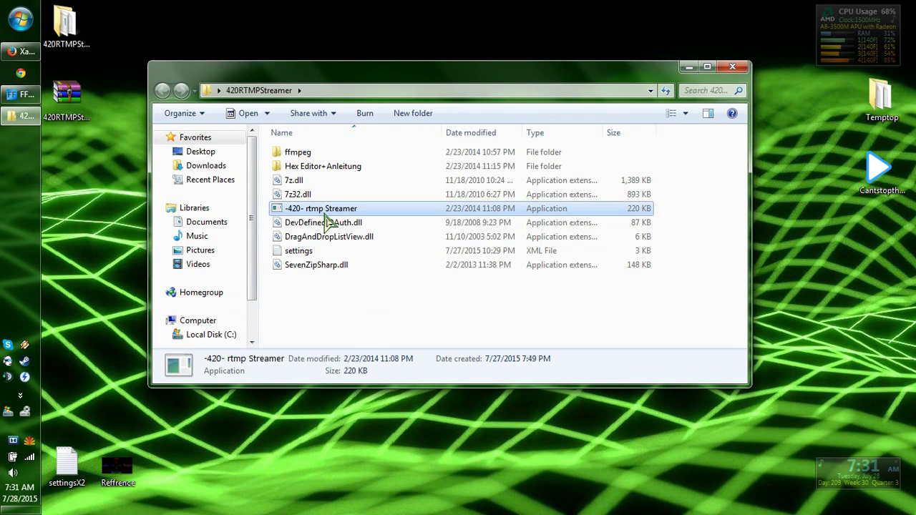
double_click(332, 210)
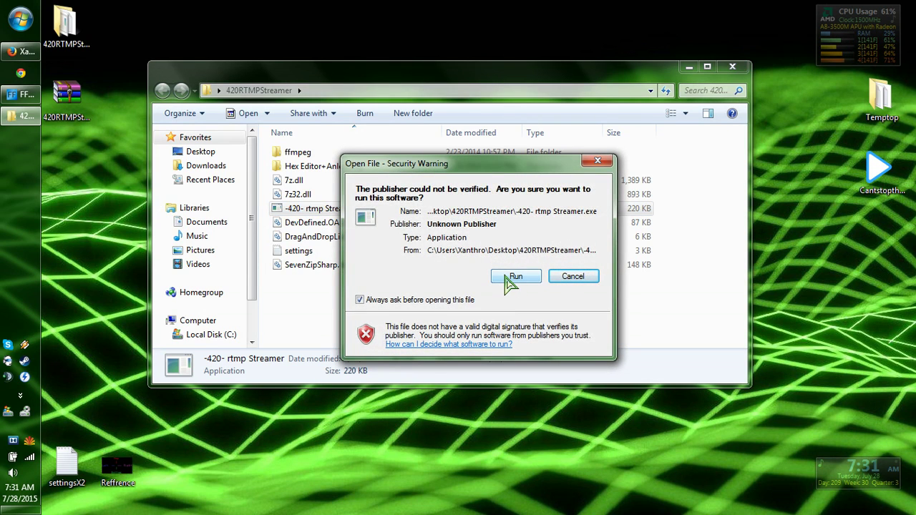
click(514, 277)
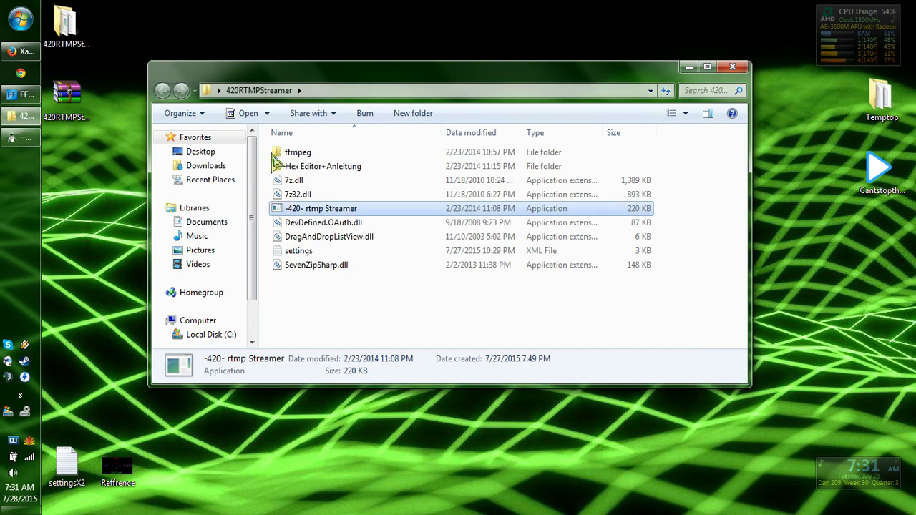
Hide the Explorer window and move the Streamer window lower and to the right
click(70, 98)
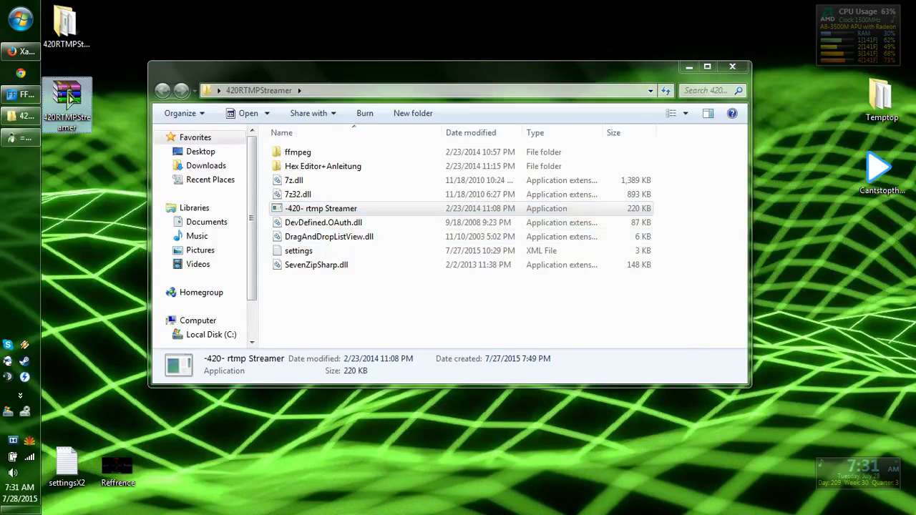
click(342, 296)
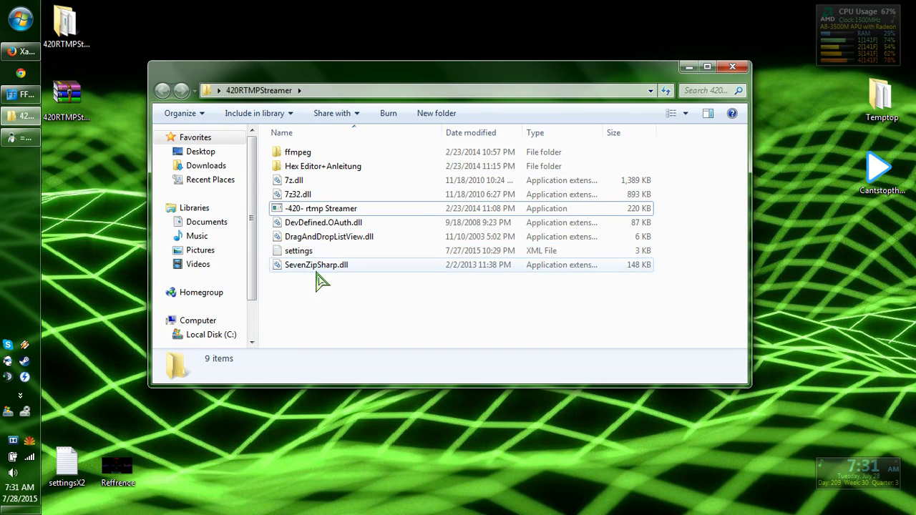
click(301, 168)
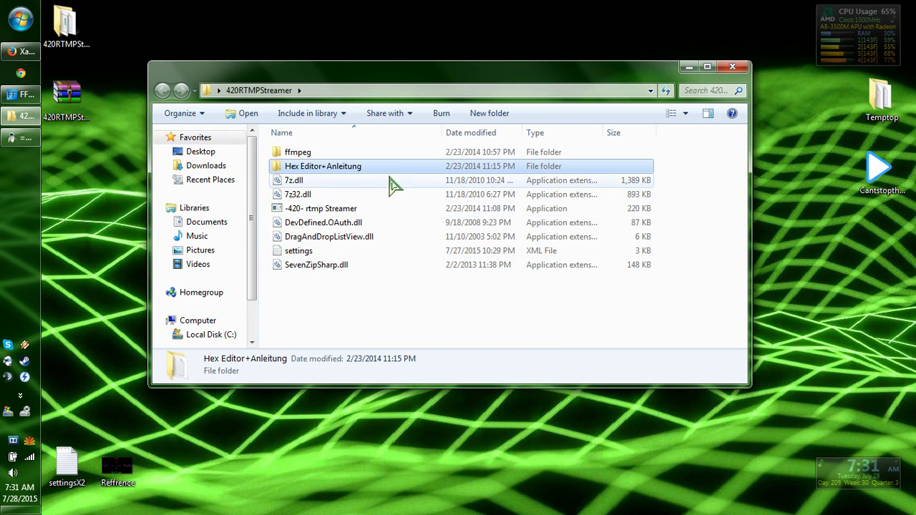
click(322, 211)
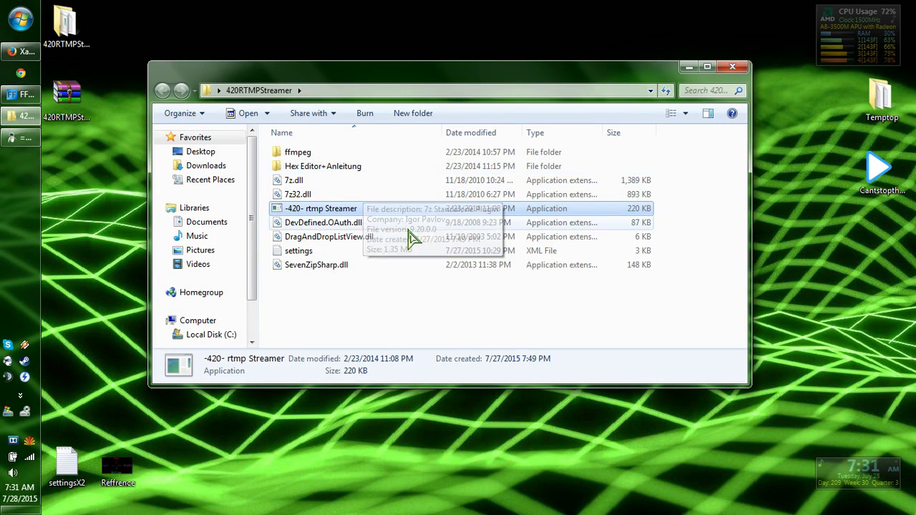
click(323, 169)
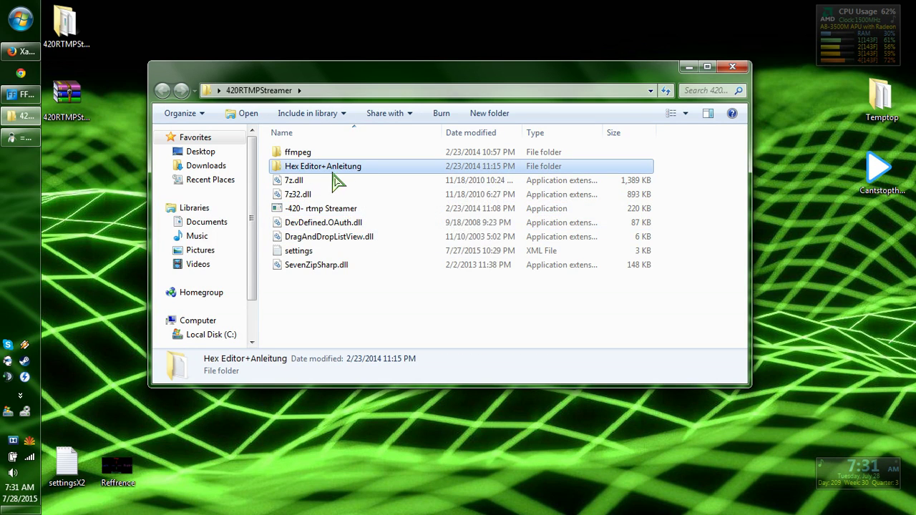
click(688, 68)
drag(438, 177, 501, 206)
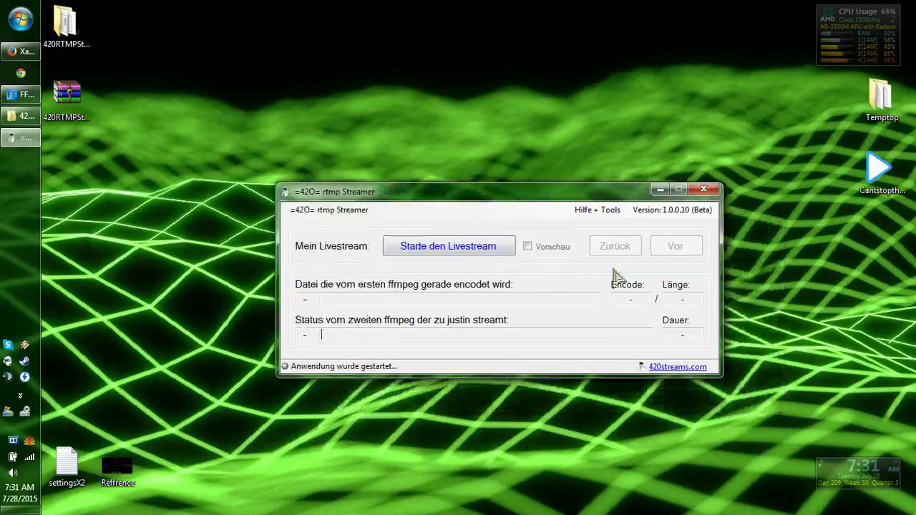
Close the hung Streamer and relaunch -420- rtmp Streamer from the 420RTMPStreamer folder
click(704, 188)
double_click(66, 23)
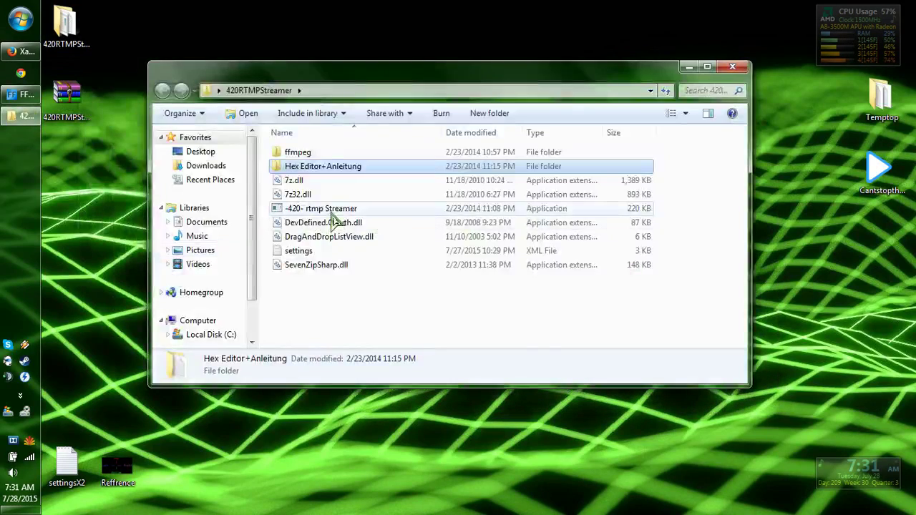
double_click(322, 209)
click(519, 276)
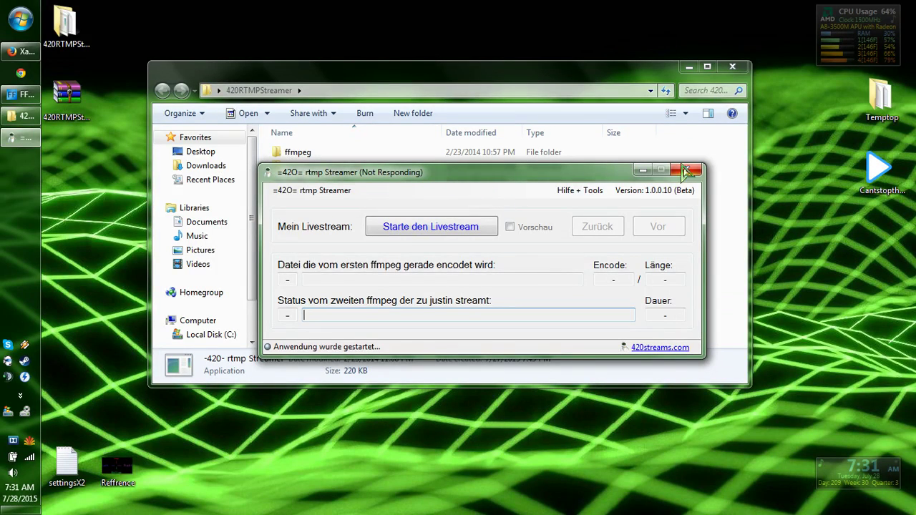
Keep FFsplit hidden, move the Streamer window to the lower right and open its main menu
mouse_move(845, 46)
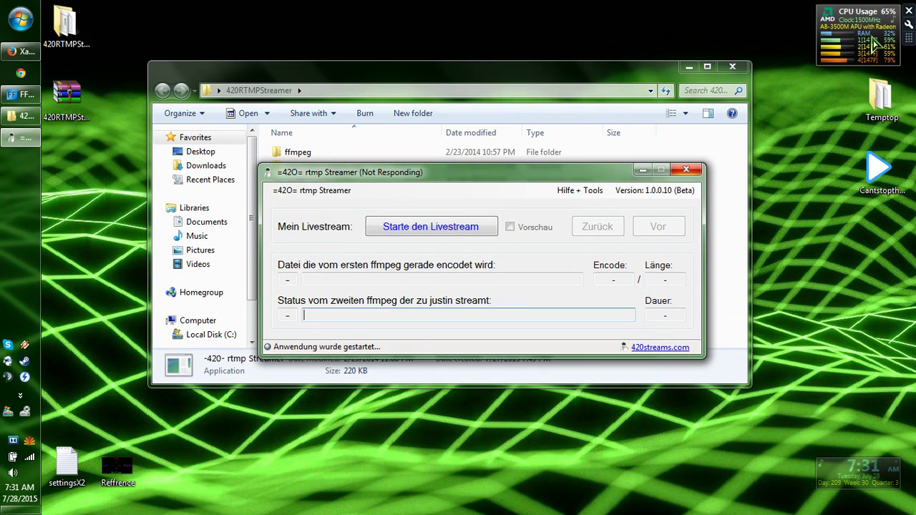
click(22, 94)
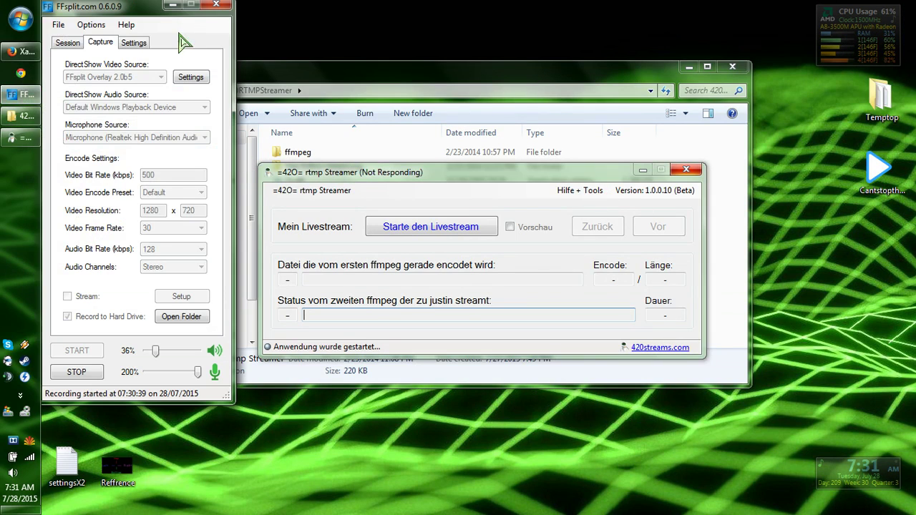
click(172, 5)
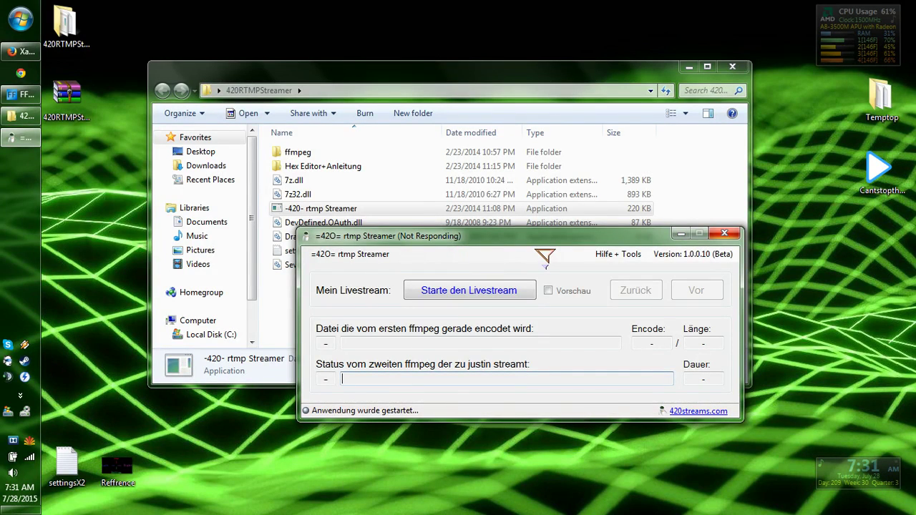
drag(515, 234, 685, 330)
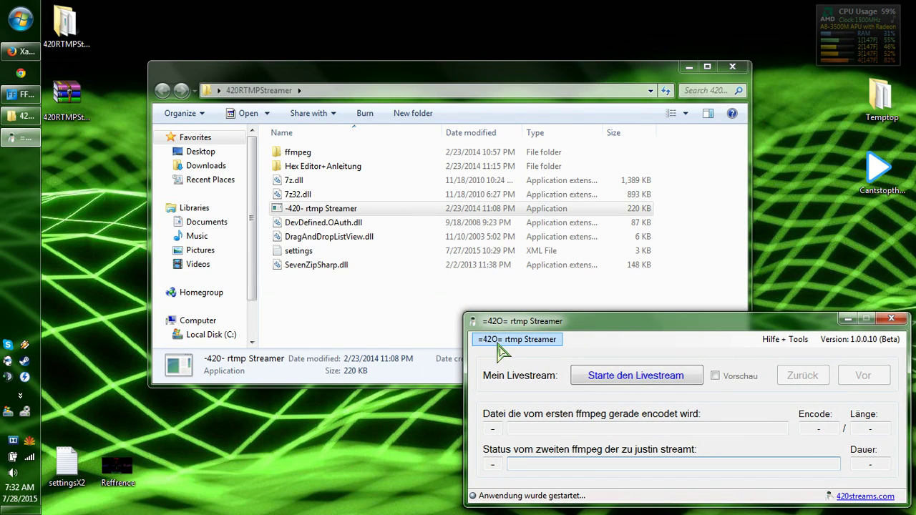
click(526, 342)
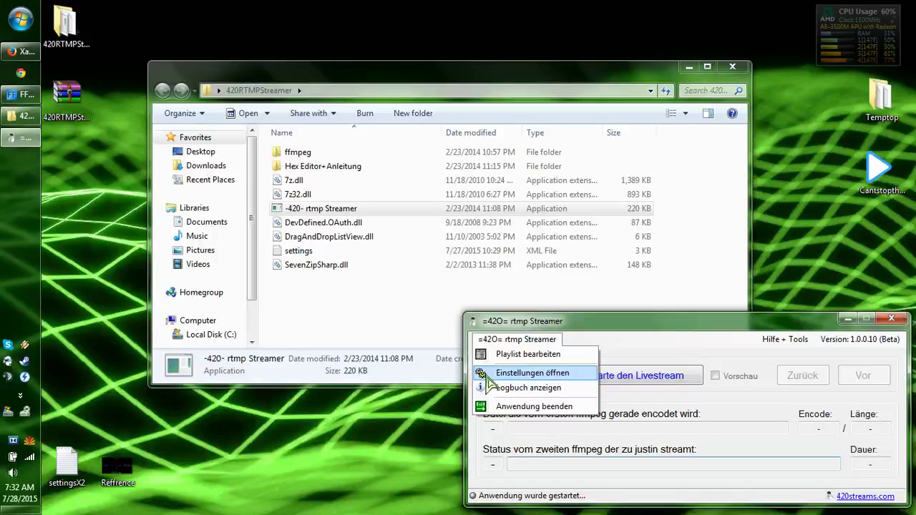
Open Stream-Einstellungen, move the dialog up-left and review the 664 x 360 resolution fields
click(526, 377)
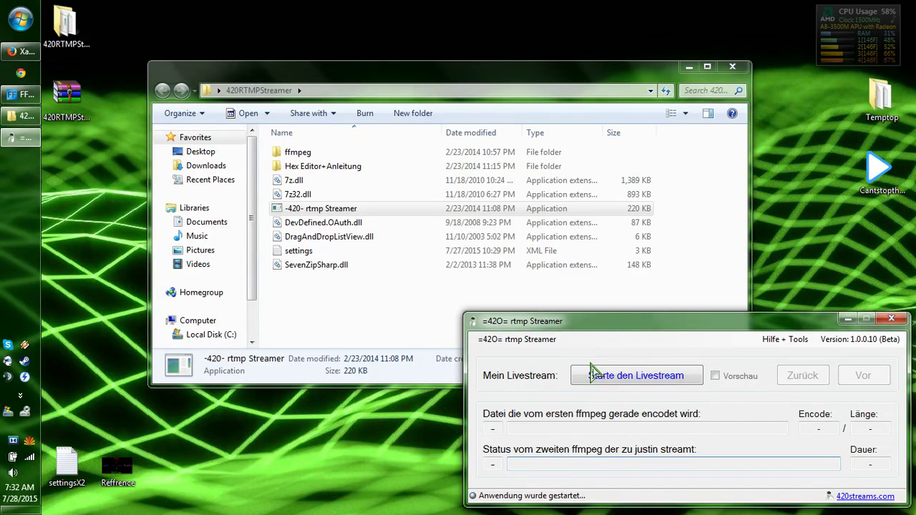
drag(599, 309, 383, 183)
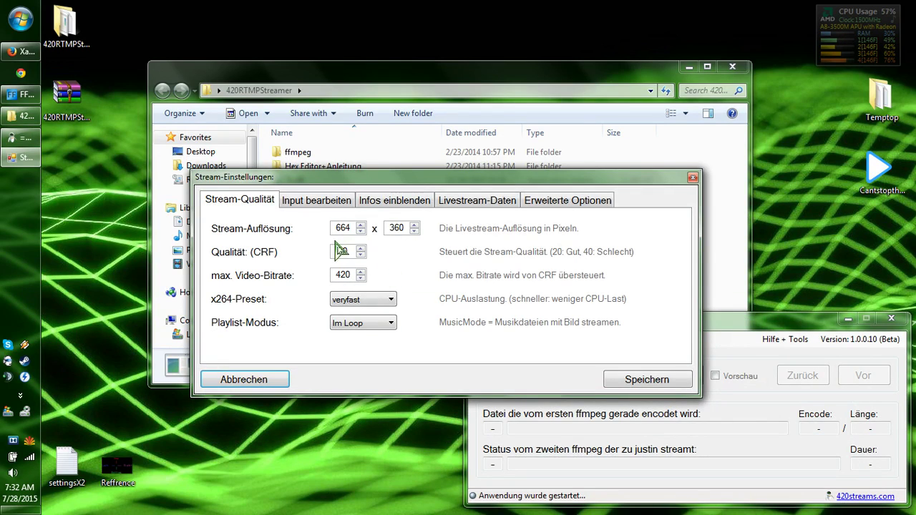
key(Tab)
key(Tab)
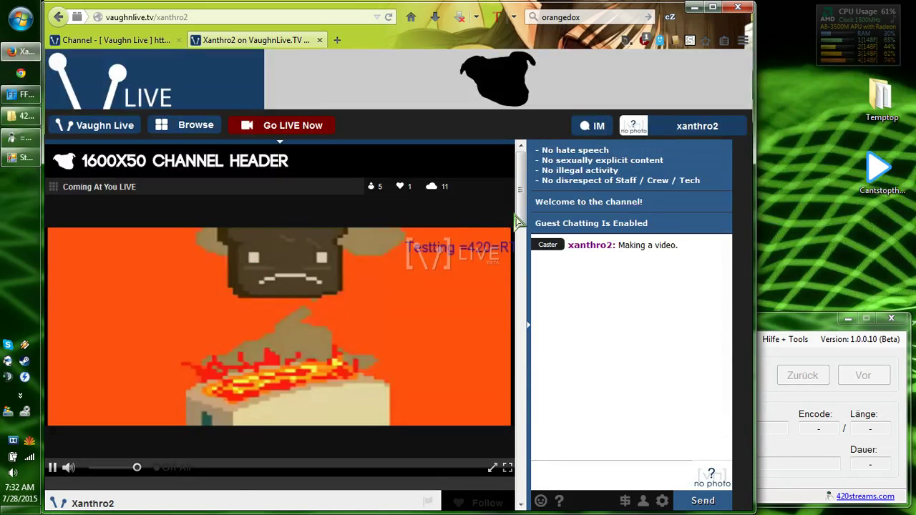
Check VaughnLive's recommended 640 x 360 video size, then hide Firefox and Explorer
scroll(517, 215, down, 8)
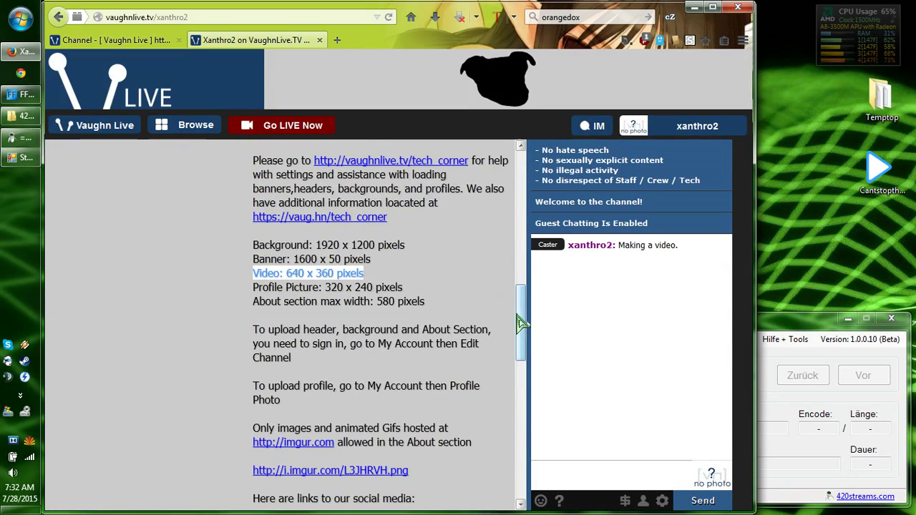
drag(520, 318, 521, 172)
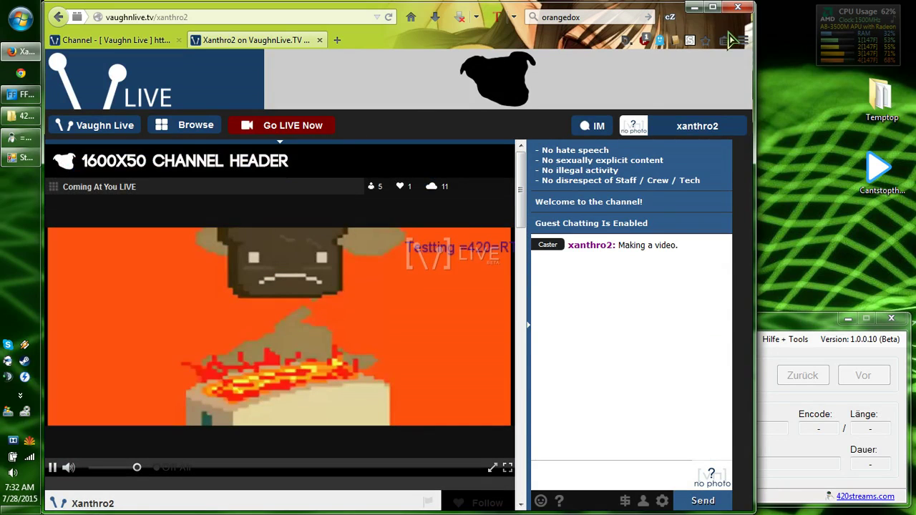
click(693, 7)
click(690, 67)
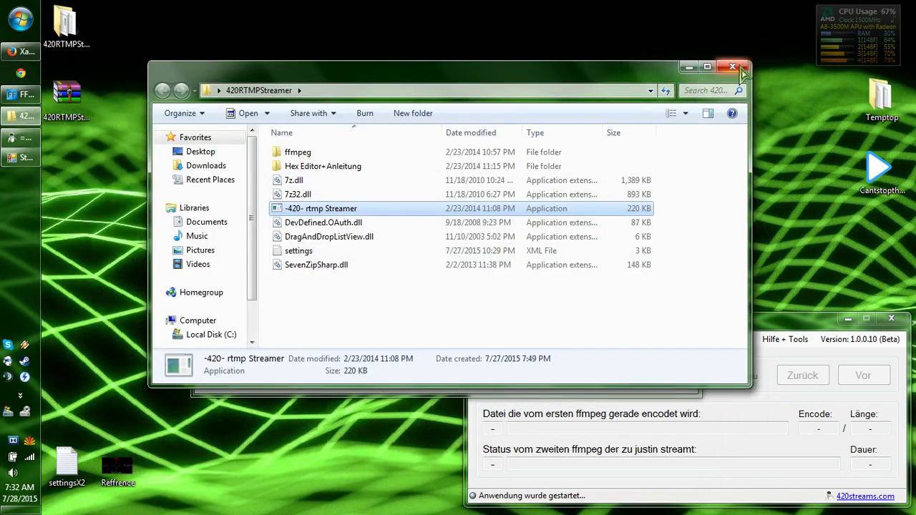
Enter 27 as the Qualität (CRF) value in the Stream-Qualität settings, replacing 30
click(339, 228)
double_click(396, 228)
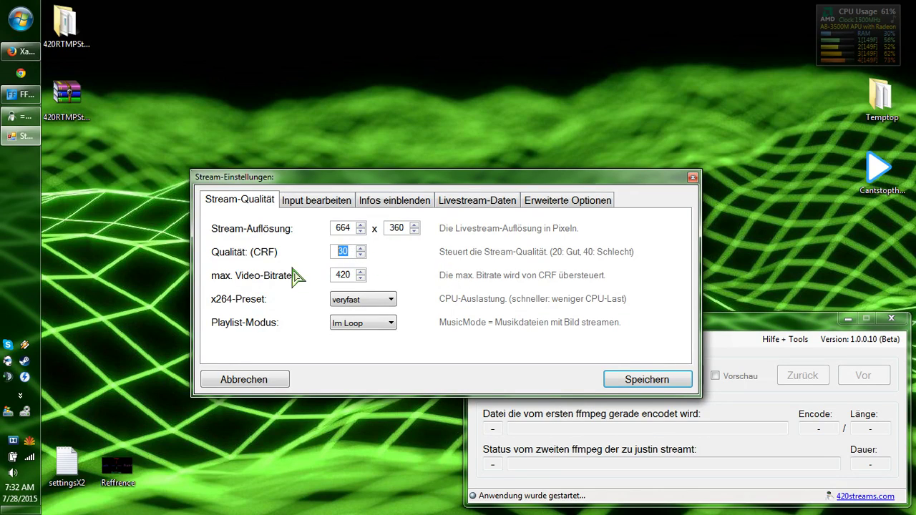
text(27)
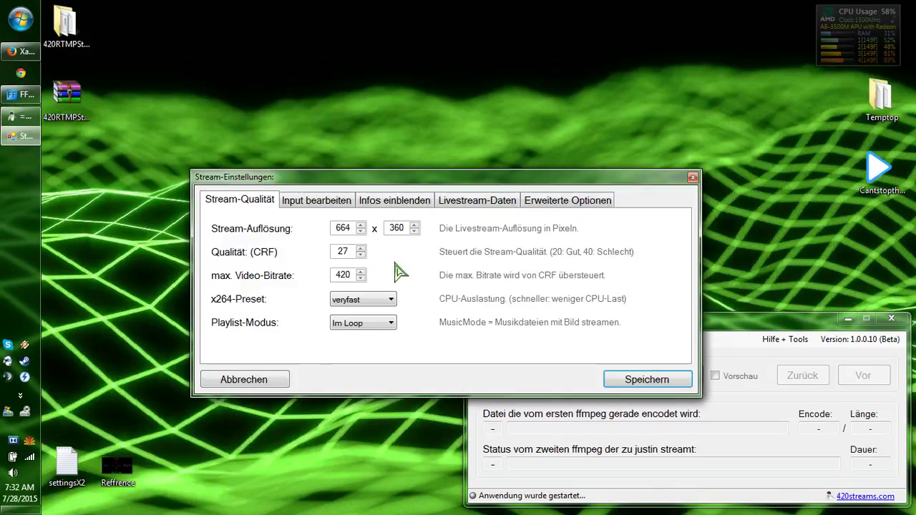
key(Tab)
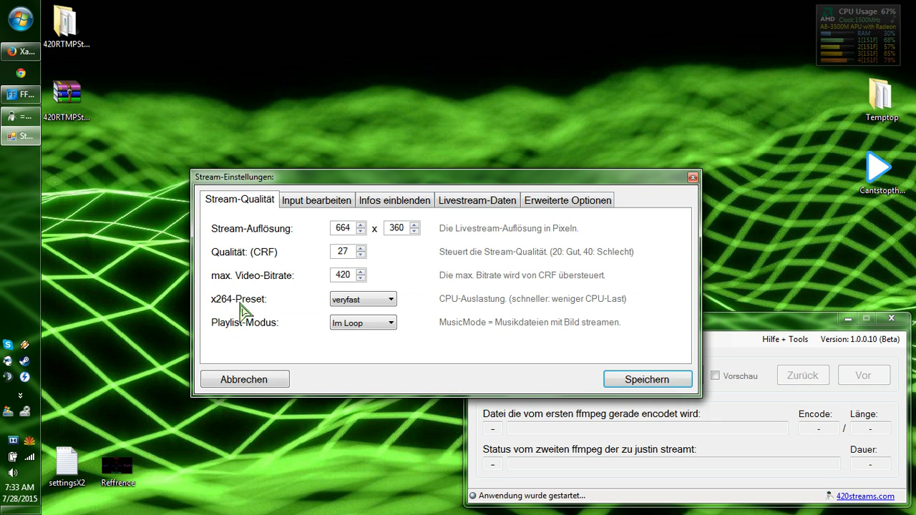
Keep veryfast as the x264 preset
click(355, 300)
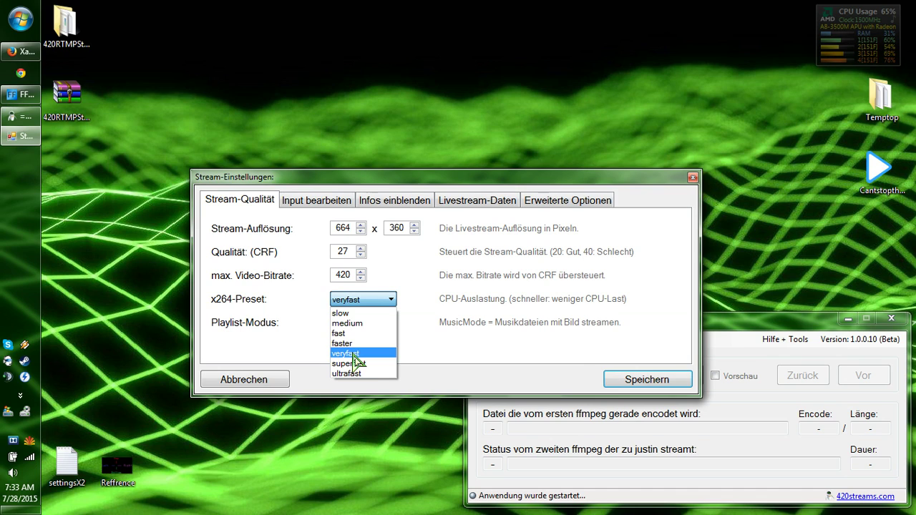
click(354, 353)
click(377, 300)
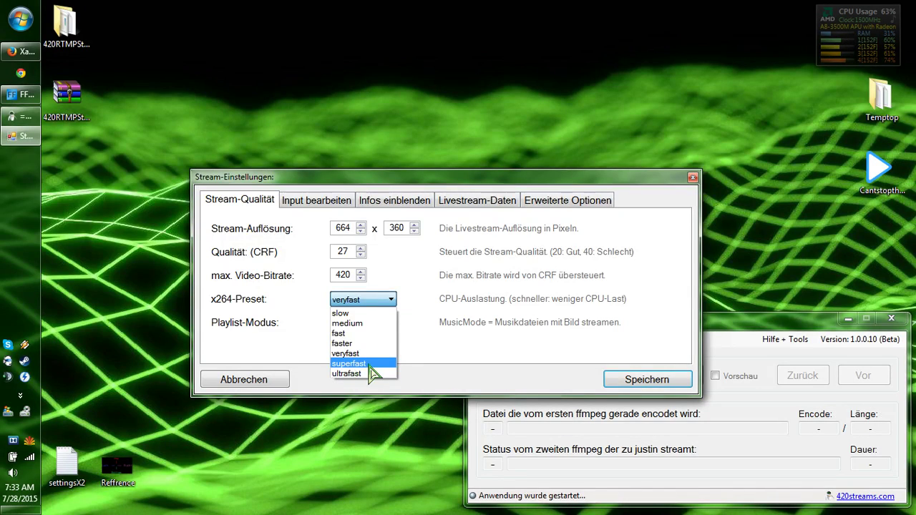
click(349, 354)
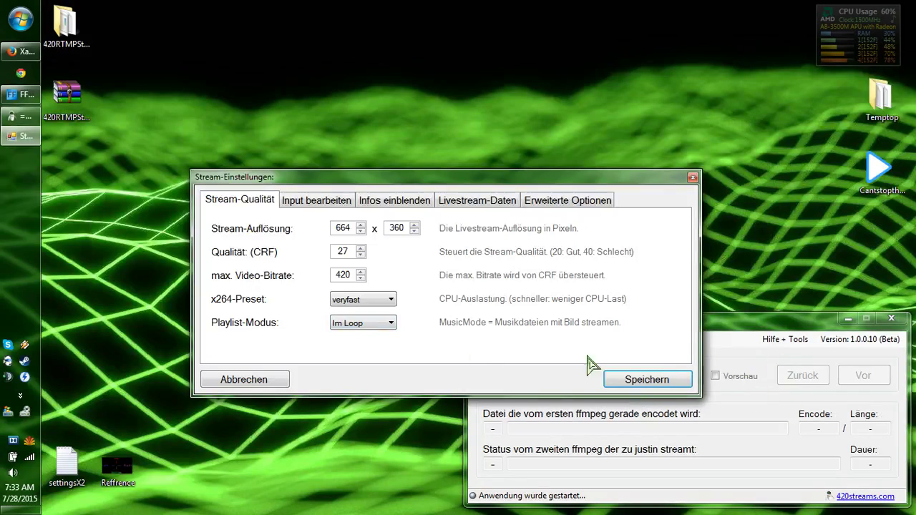
Try the Zufällig playlist mode, then set Playlist-Modus back to Im Loop
click(353, 325)
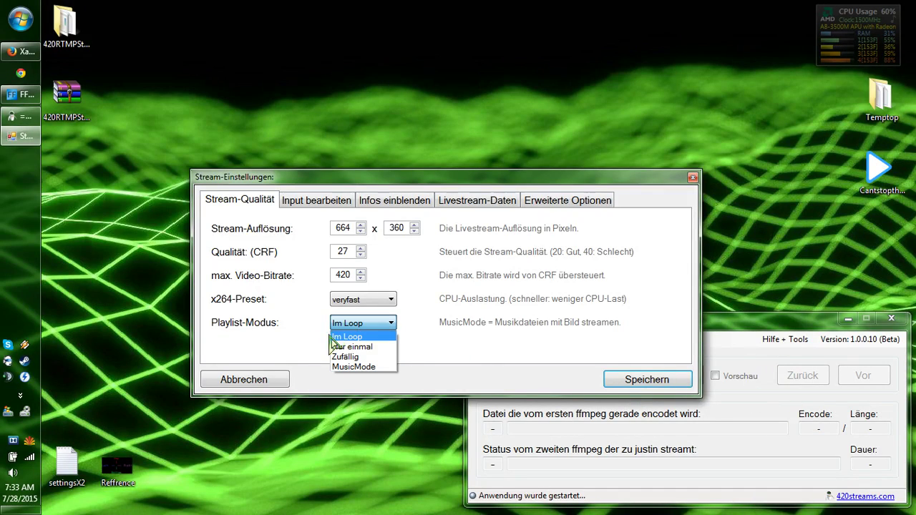
click(364, 356)
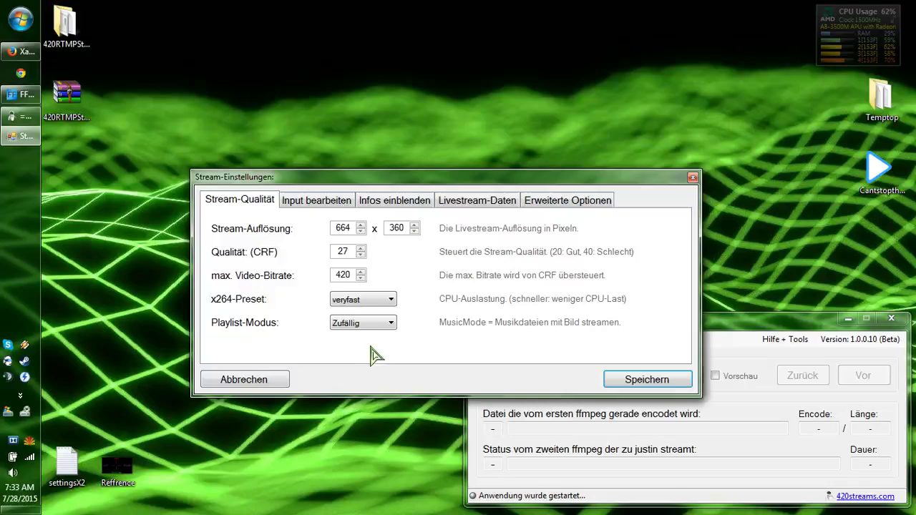
click(377, 326)
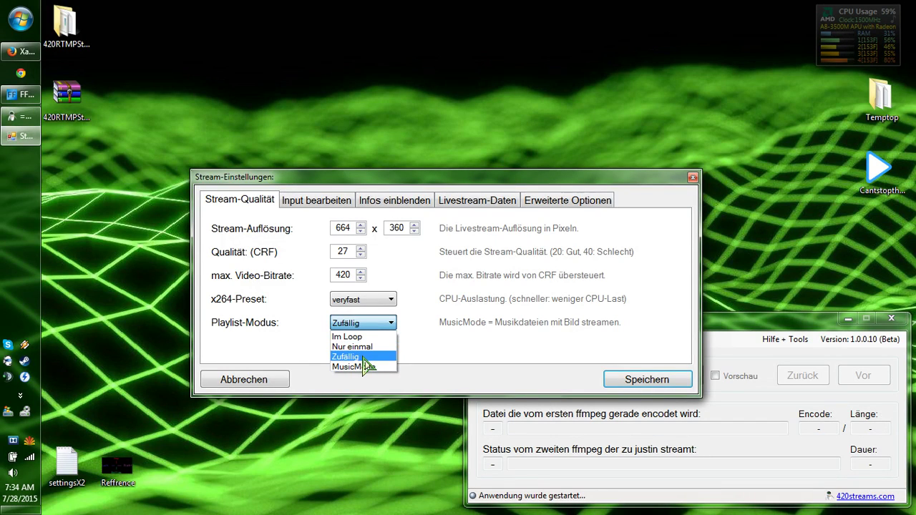
click(347, 337)
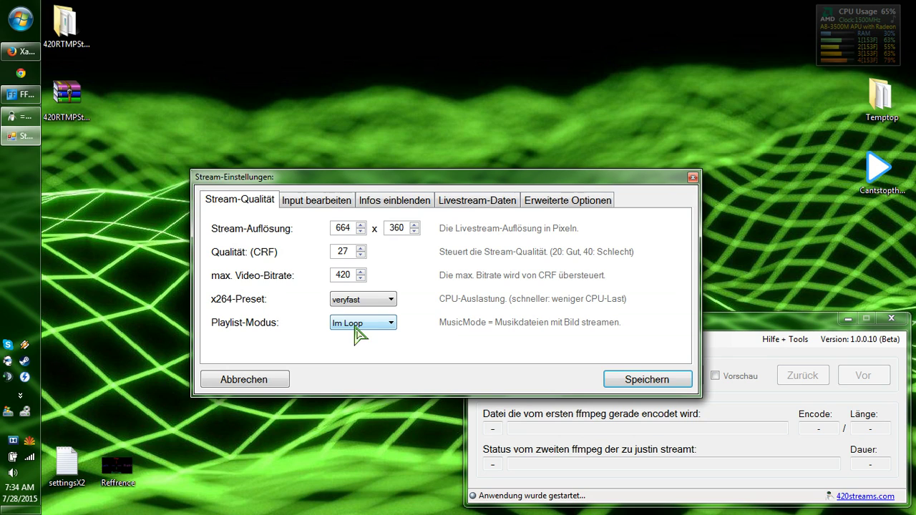
click(319, 203)
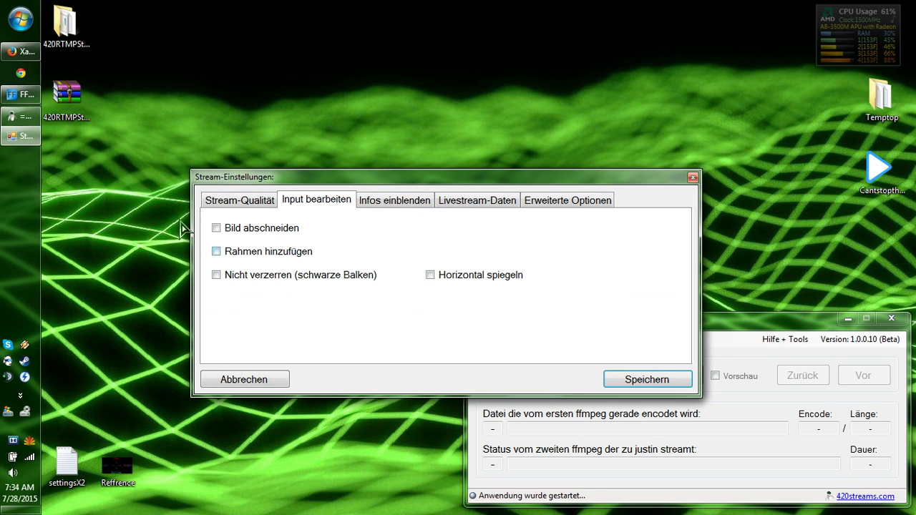
Tick Horizontal spiegeln and open the Reffrence image for editing in Paint
drag(116, 466, 67, 247)
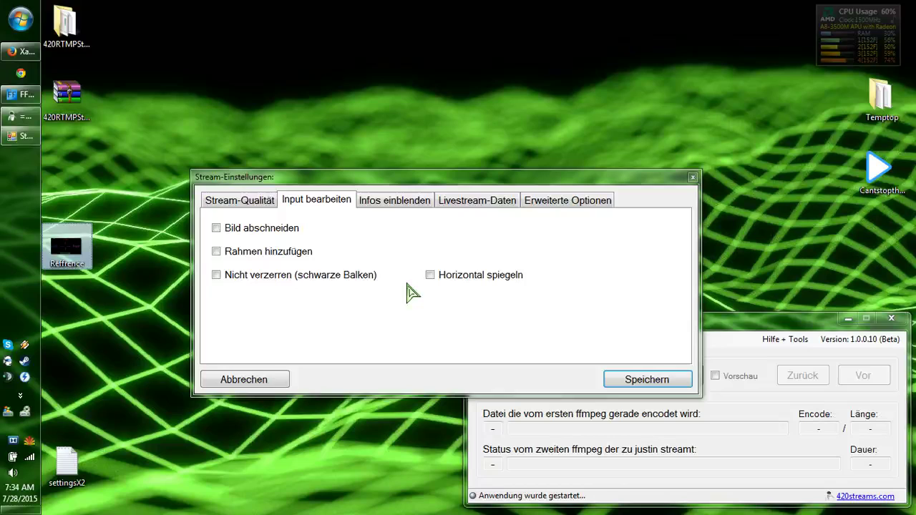
click(431, 276)
right_click(68, 247)
click(239, 164)
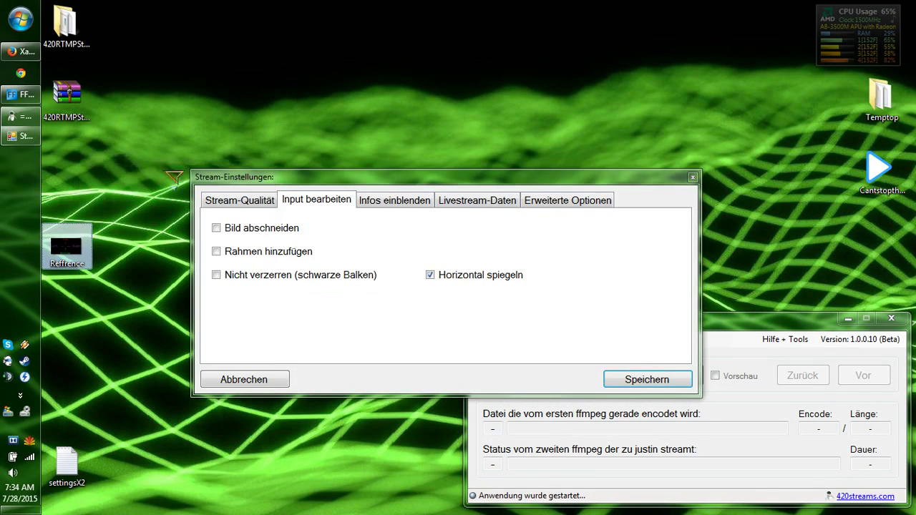
Flip the Reffrence image horizontally; in the Streamer untick Horizontal spiegeln and tick Nicht verzerren
click(170, 70)
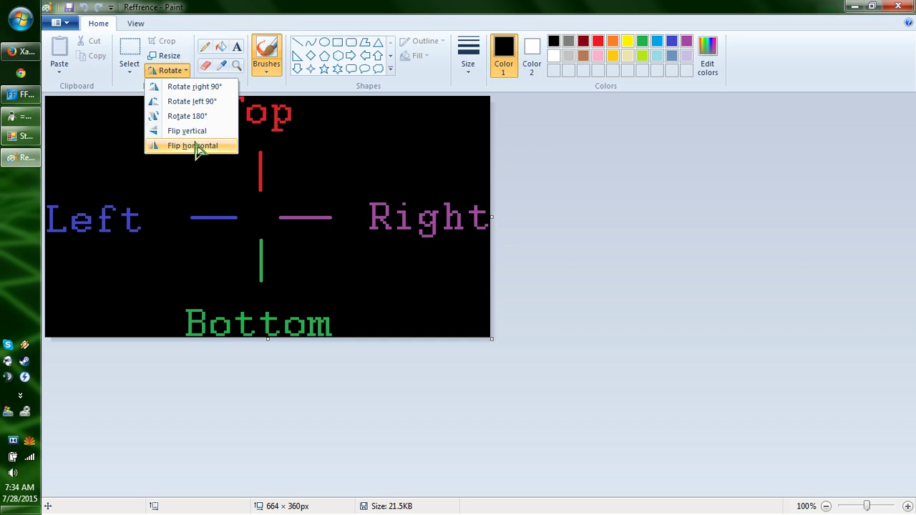
click(197, 146)
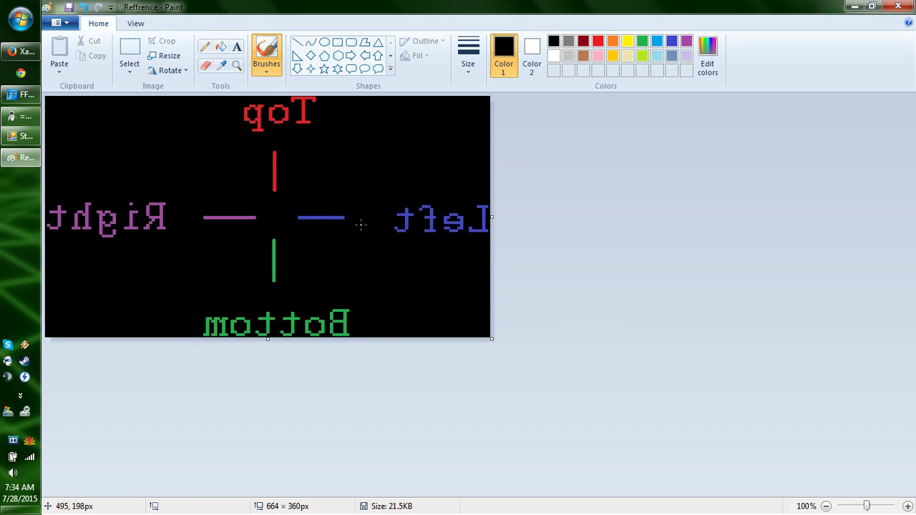
click(23, 138)
click(430, 275)
click(269, 276)
In Paint, flip the image back horizontally, then flip it vertically and back
click(578, 127)
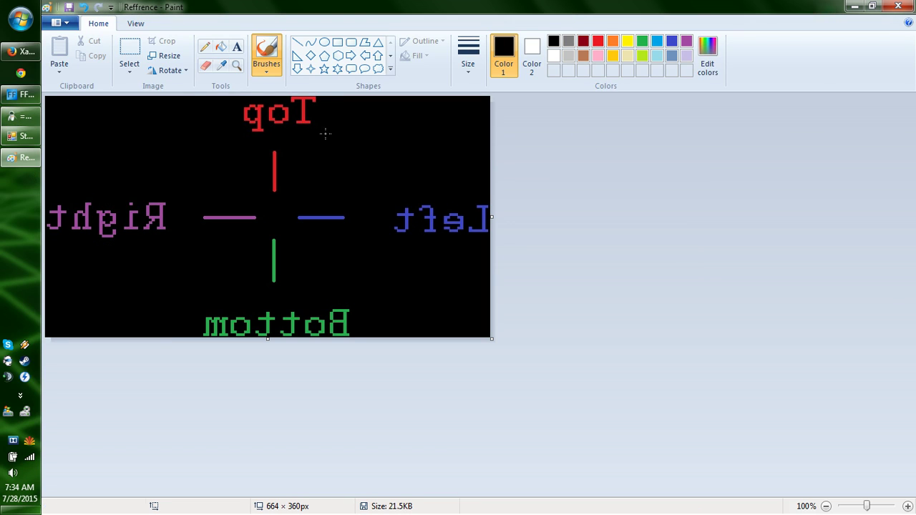
click(172, 70)
click(187, 145)
click(176, 72)
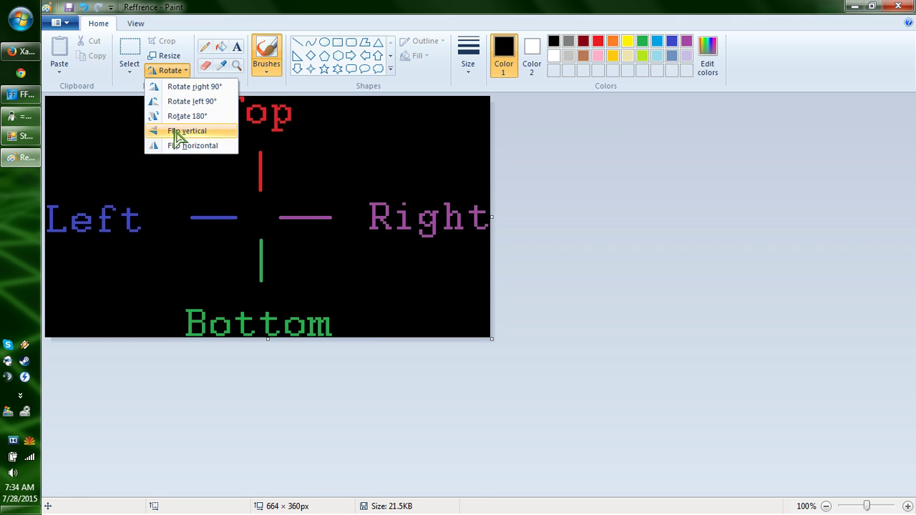
click(179, 131)
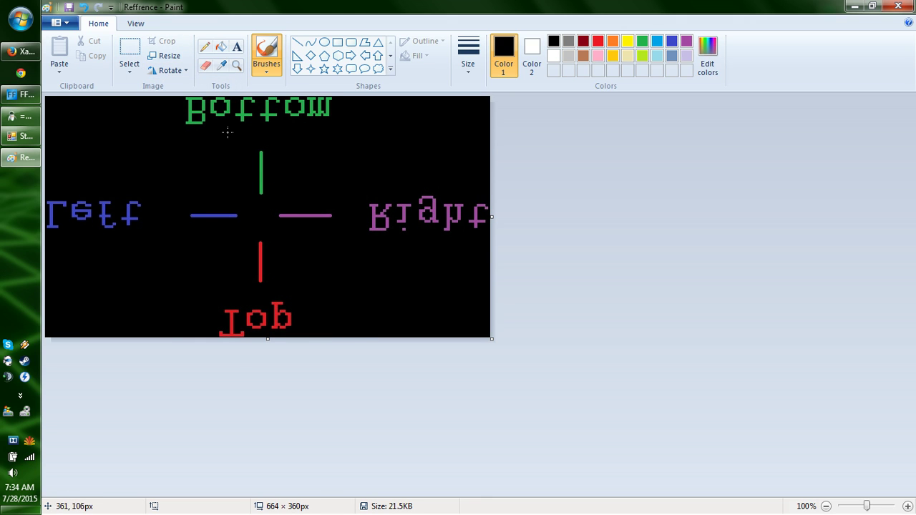
click(170, 71)
click(179, 131)
Untick Nicht verzerren, try and untick Rahmen hinzufügen and Bild abschneiden, then view Infos einblenden and Stream-Qualität
click(28, 156)
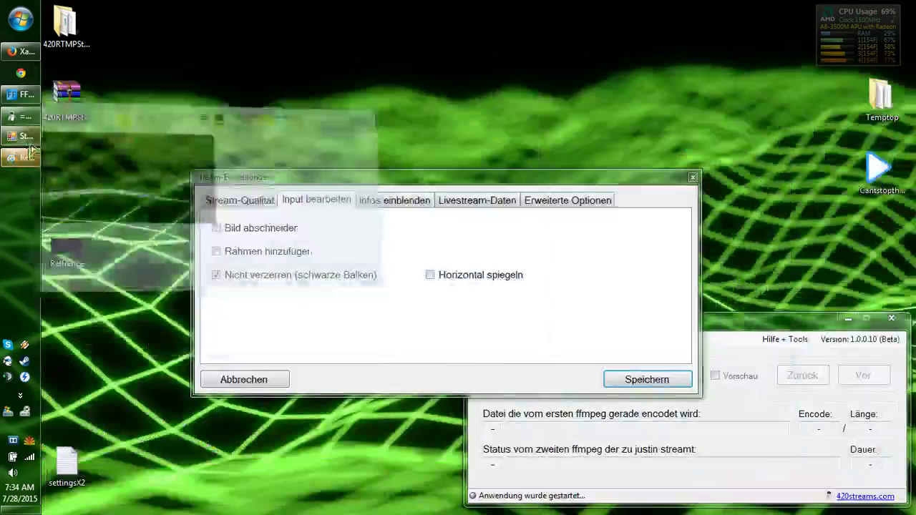
click(234, 276)
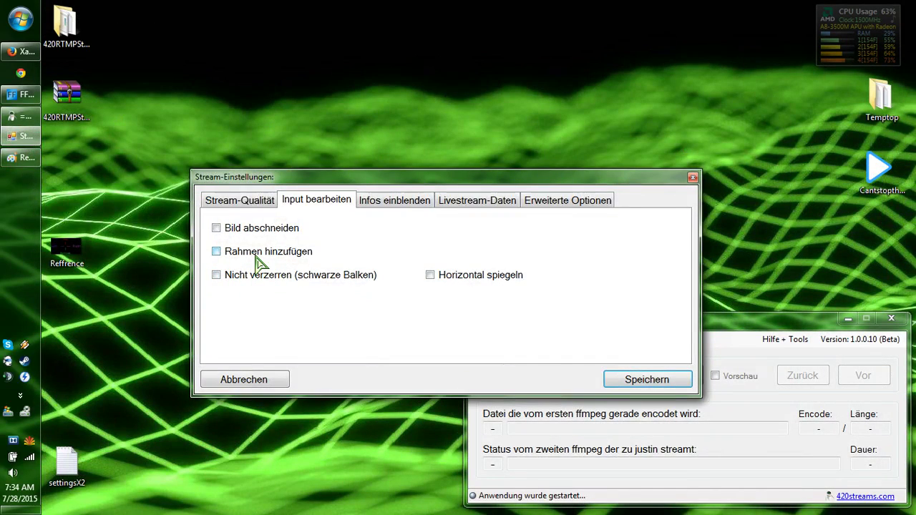
click(259, 253)
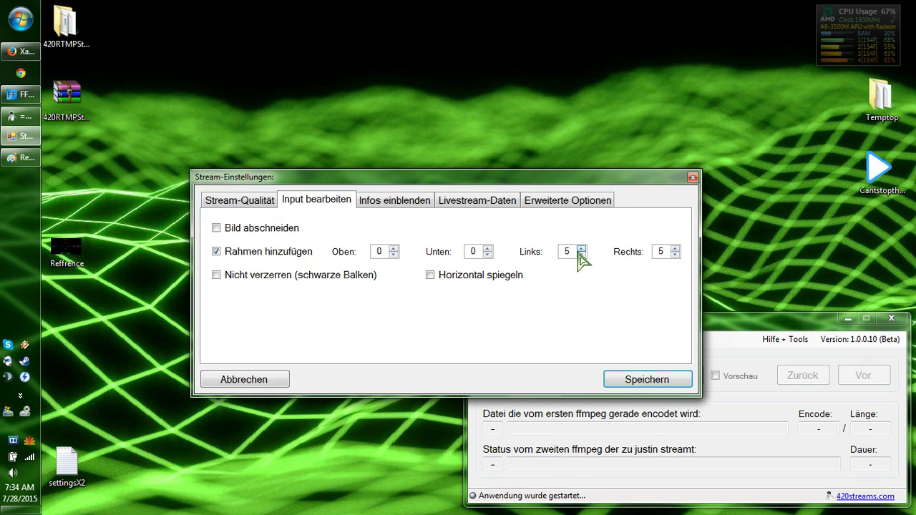
click(216, 251)
click(217, 228)
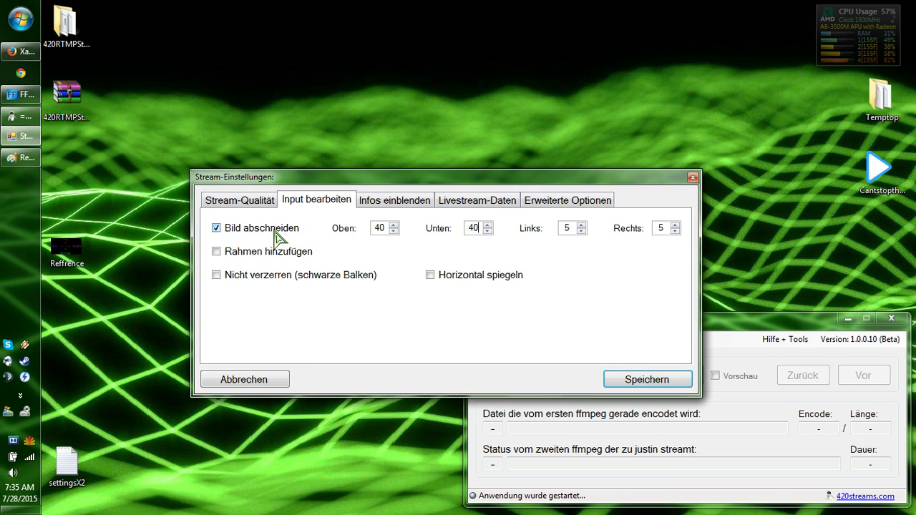
click(231, 230)
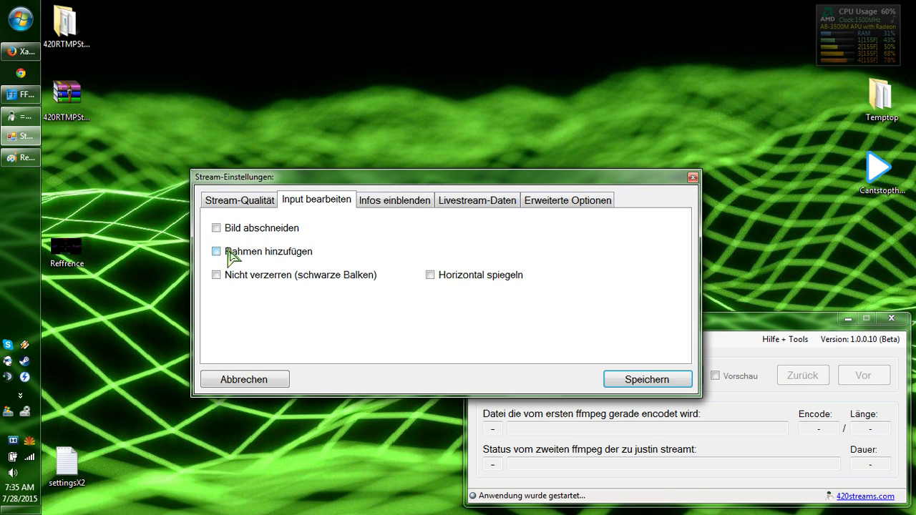
click(394, 202)
click(246, 202)
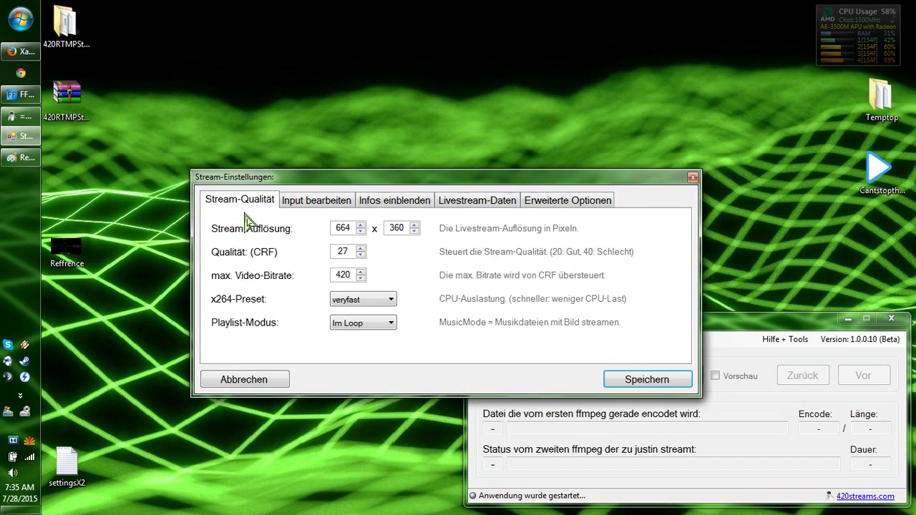
Overlay the file name at the bottom of the stream in white (FFFFFF) text
click(398, 203)
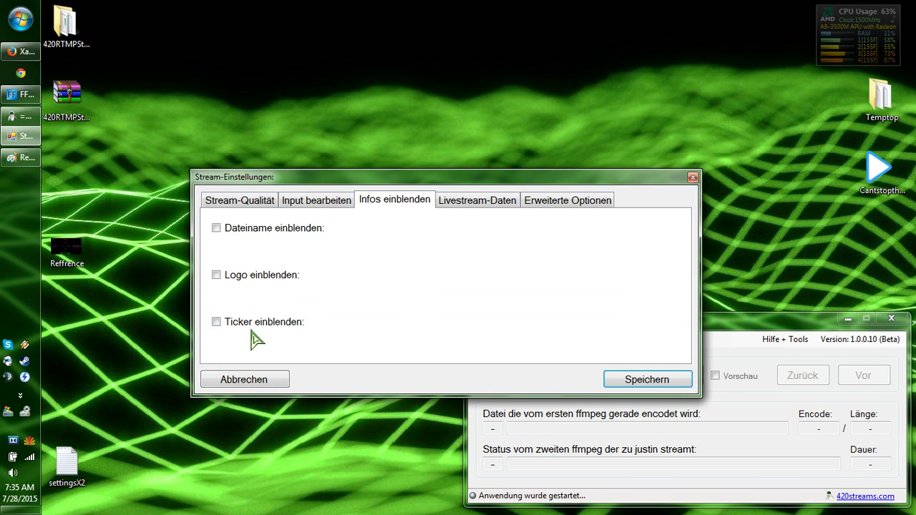
click(247, 239)
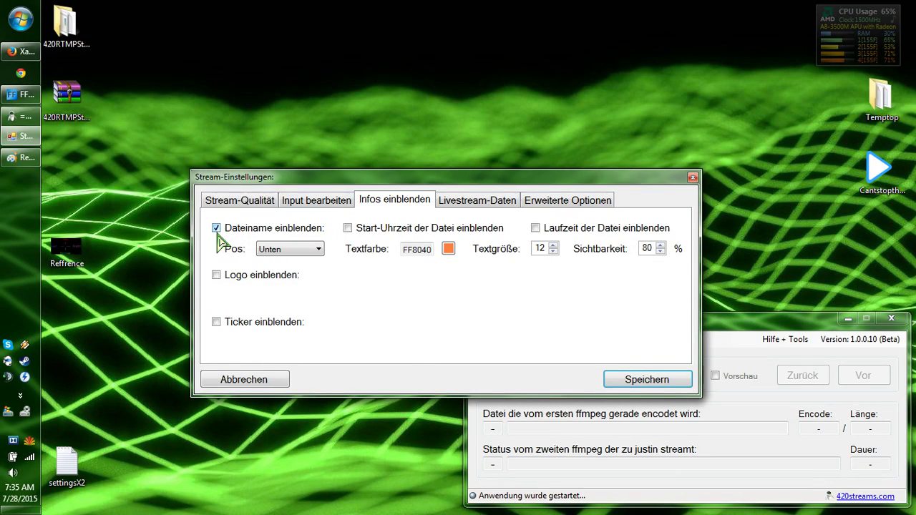
click(291, 254)
click(274, 272)
click(290, 251)
click(289, 263)
click(448, 248)
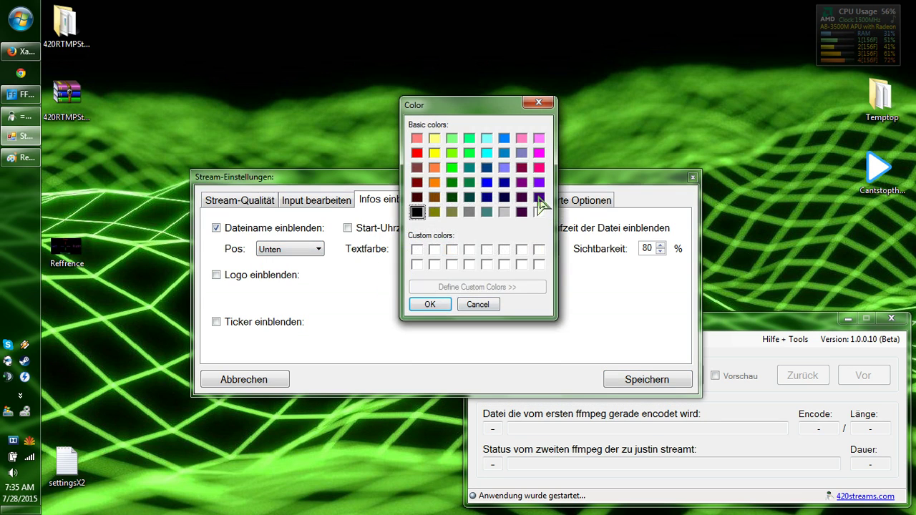
click(539, 212)
click(430, 304)
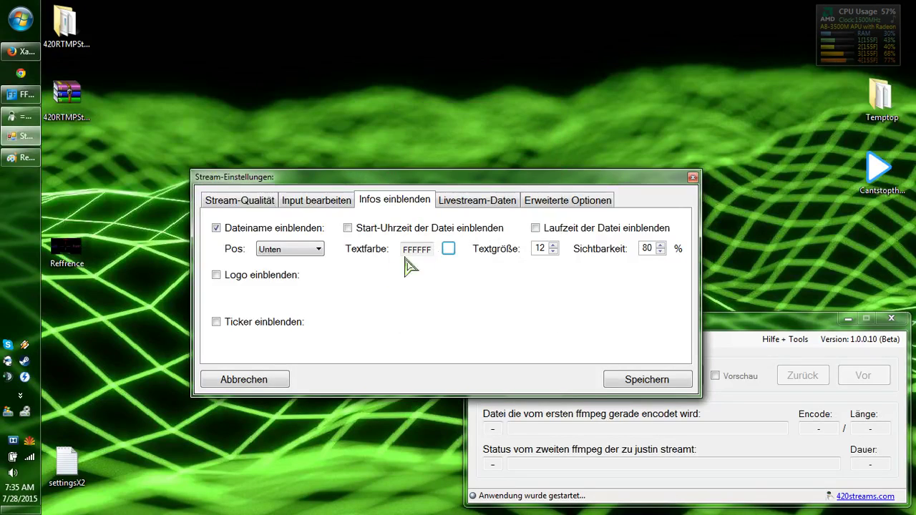
Show the file's running time alongside the file name overlay
click(348, 228)
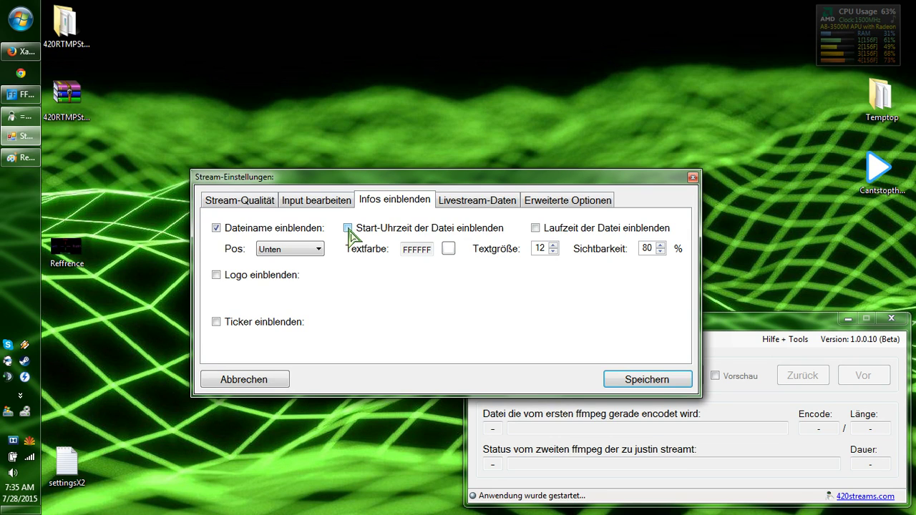
click(536, 228)
click(535, 229)
click(536, 229)
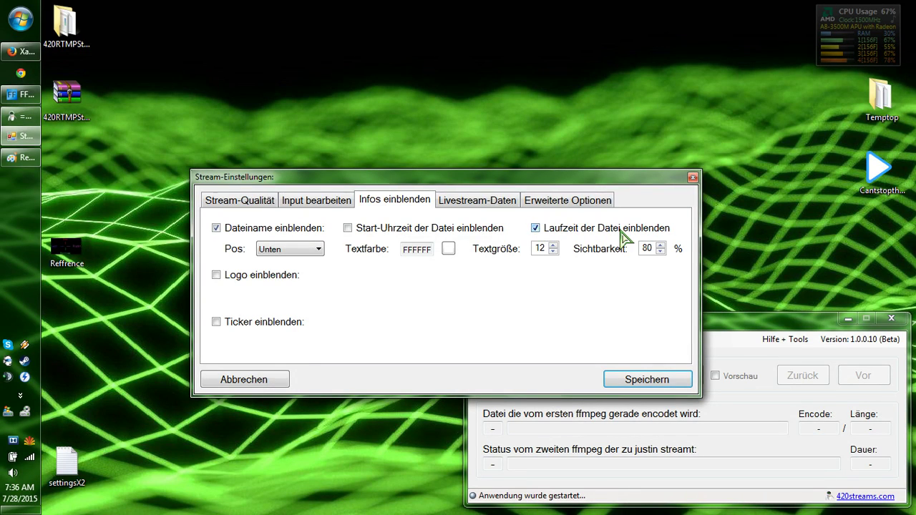
click(876, 174)
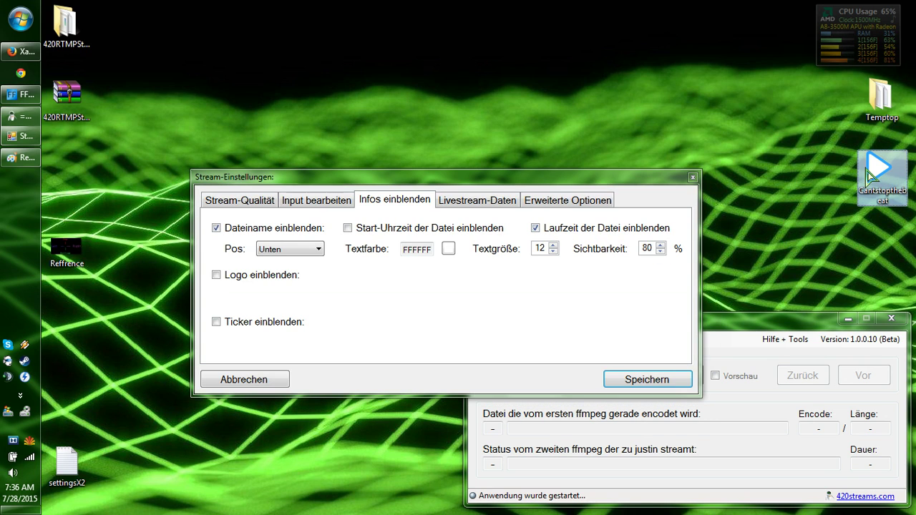
click(551, 232)
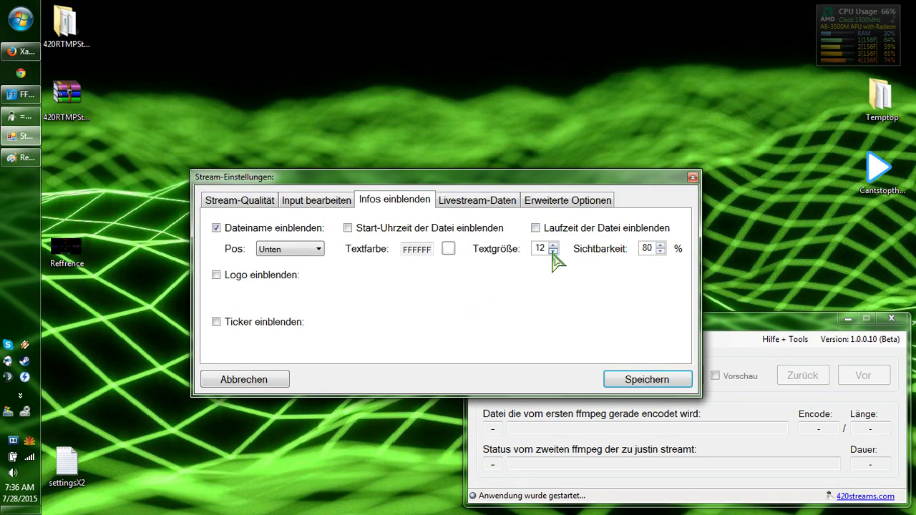
click(537, 229)
Set file name visibility to 99% and enable the ticker reading 'Testing =420=RTMPstreamer, Thank you!'
double_click(648, 247)
text(99)
click(311, 249)
click(250, 324)
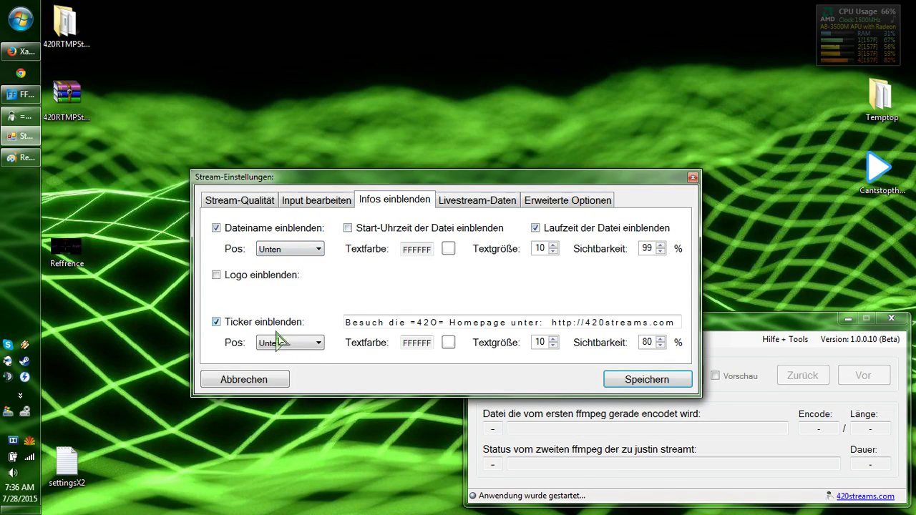
triple_click(520, 323)
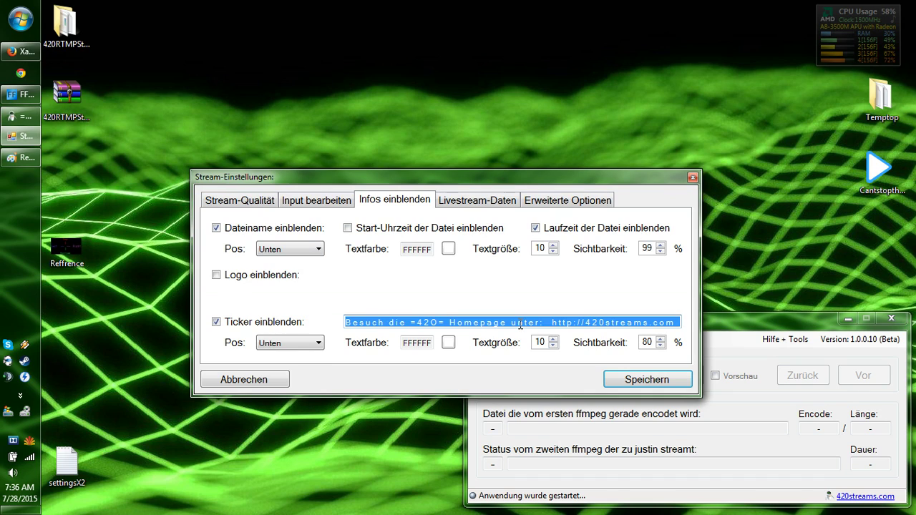
text(Test)
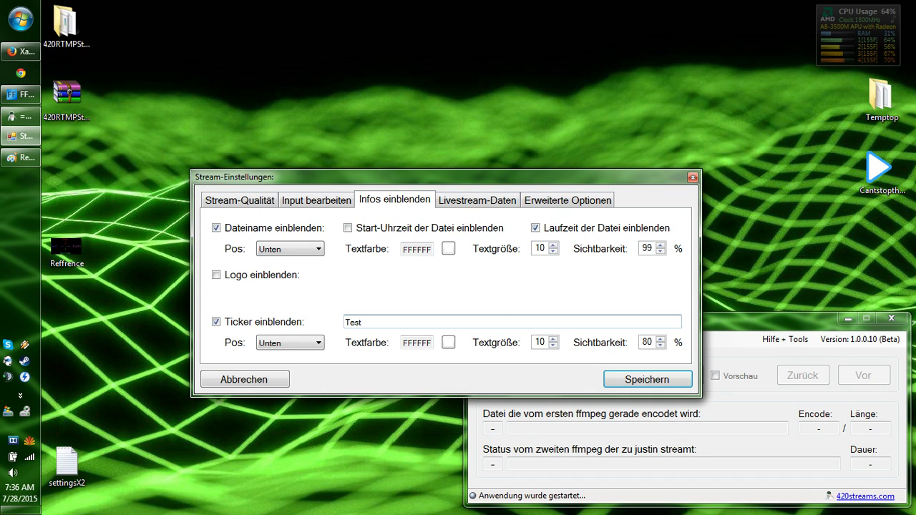
text(ing =420=RTMPstreamer)
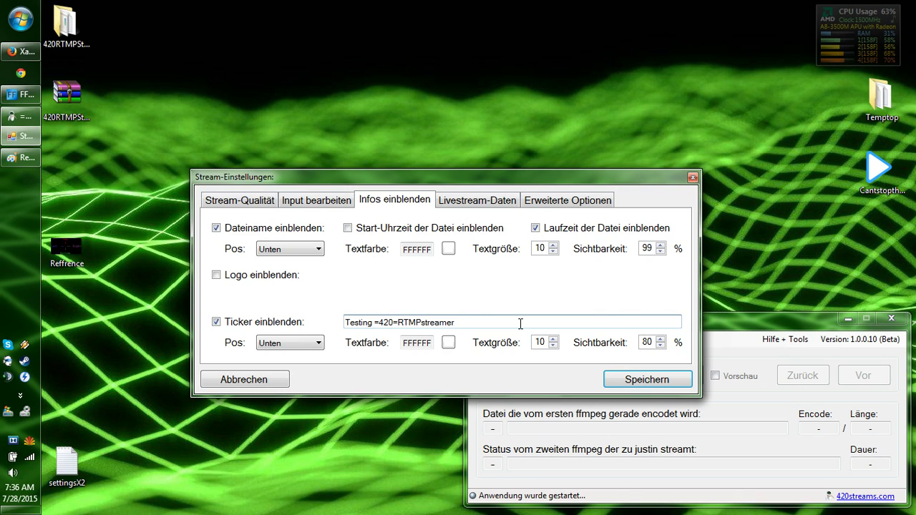
text(Thank you!)
Make the ticker text dark purple (400080) and set its visibility to 75%
click(449, 343)
click(538, 198)
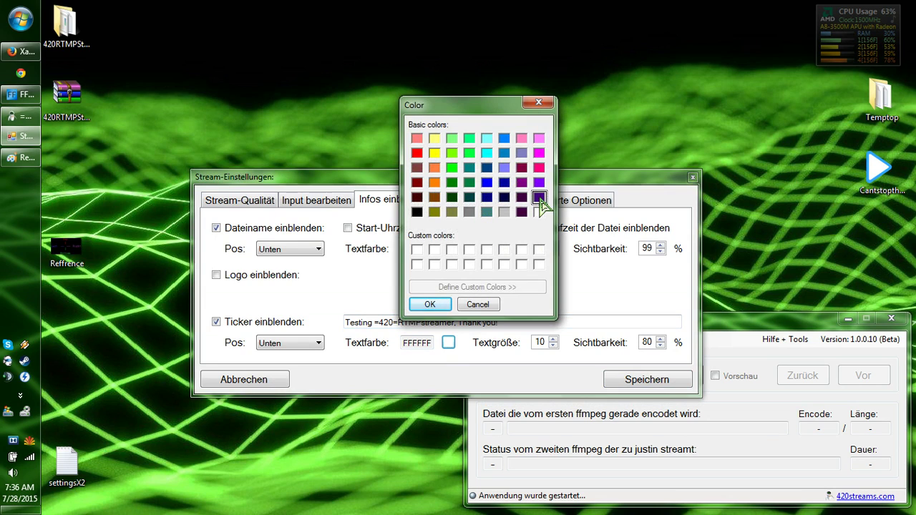
click(429, 305)
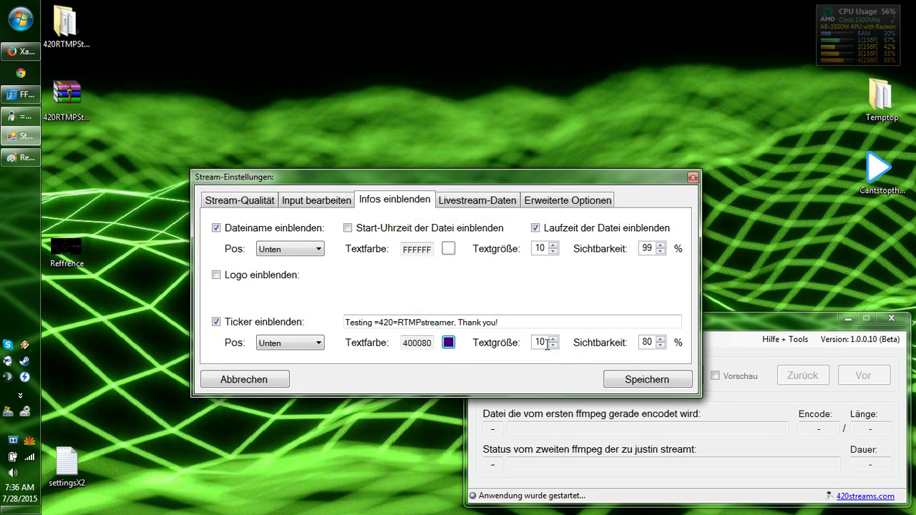
double_click(649, 342)
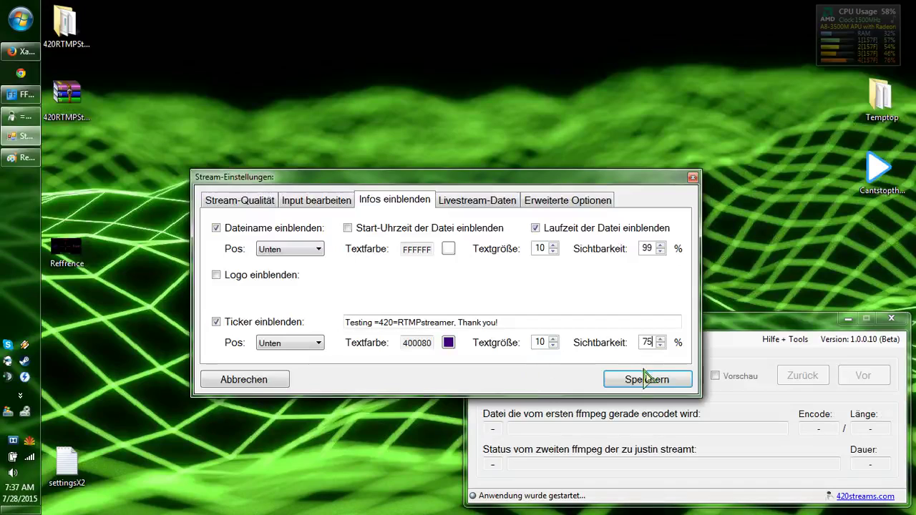
Save the overlay settings and reopen the stream settings on the Livestream-Daten tab
click(639, 379)
click(505, 339)
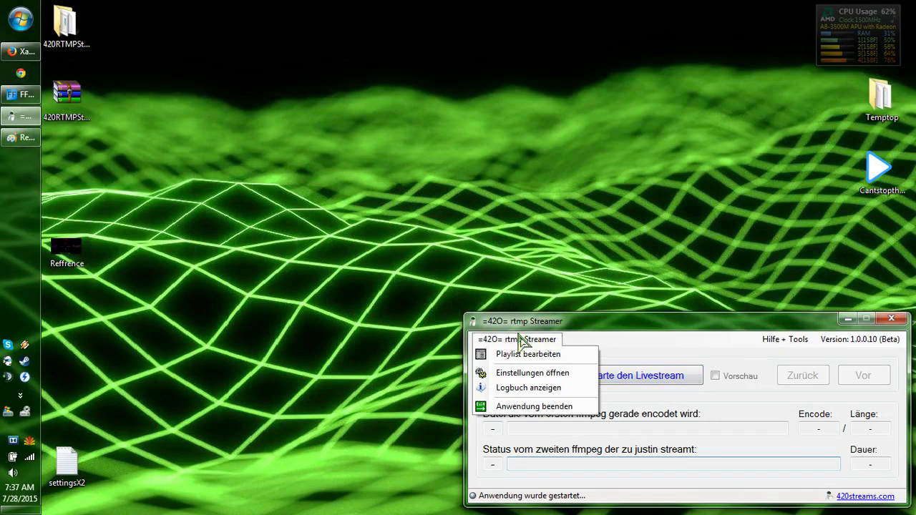
click(505, 374)
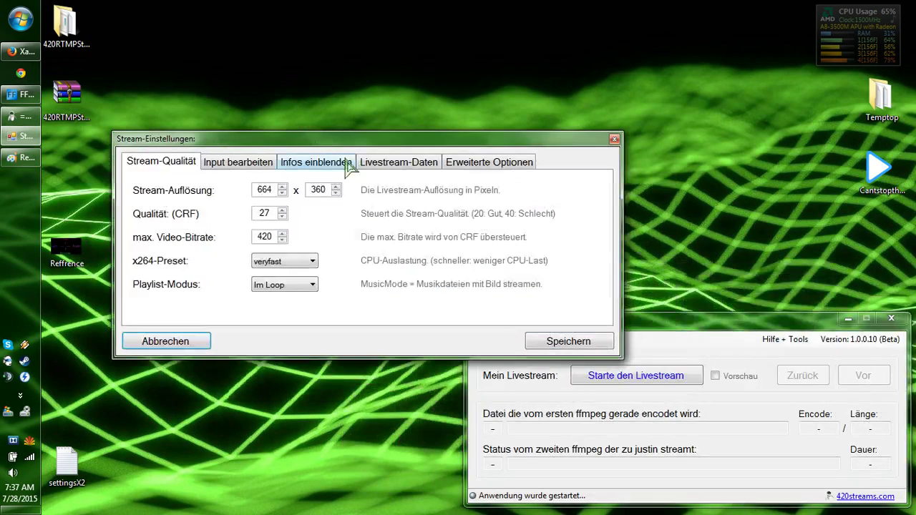
click(398, 163)
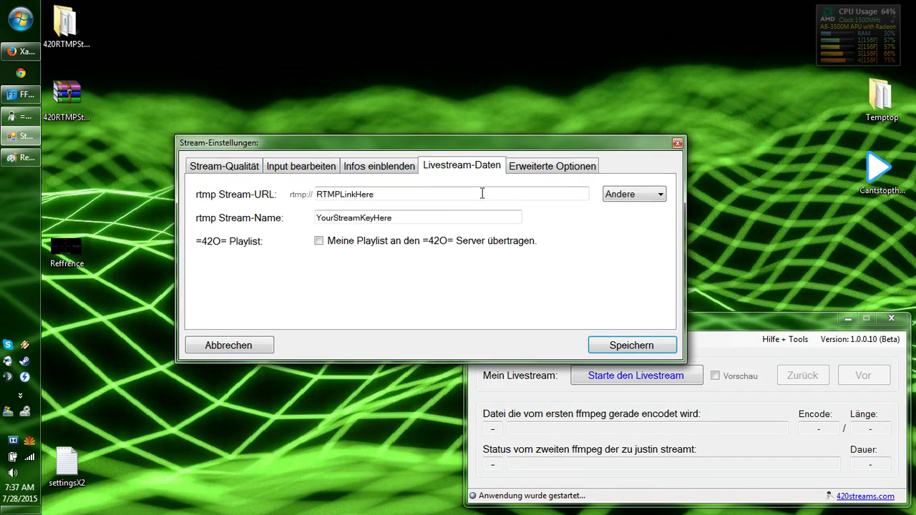
click(401, 195)
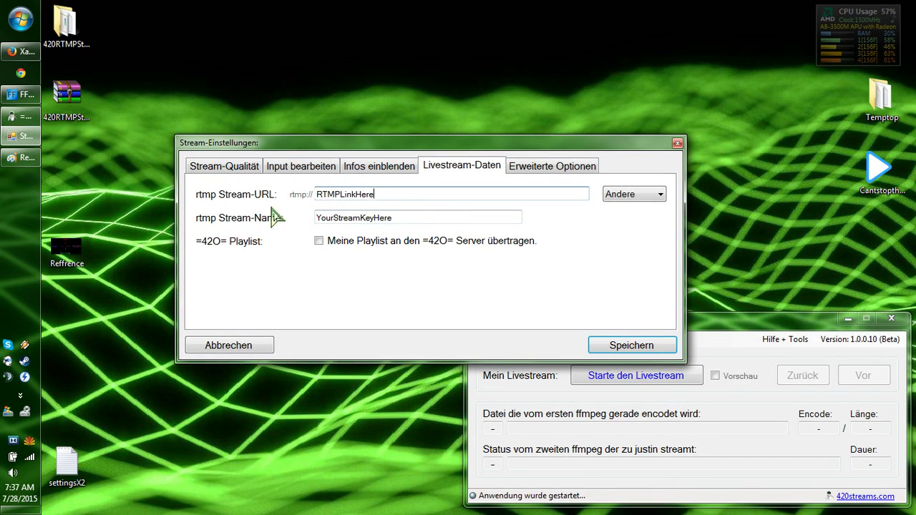
click(28, 54)
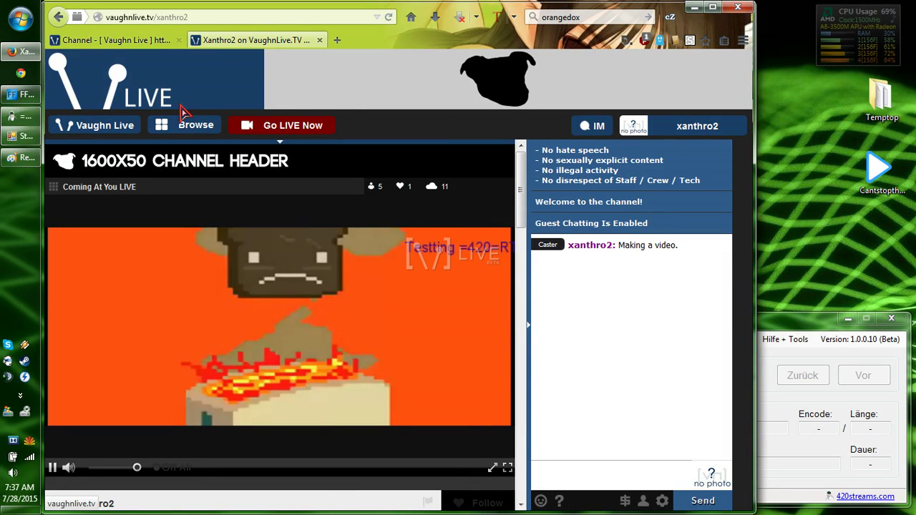
Copy the Primary ingest server address from VaughnLive's channel settings page
click(683, 132)
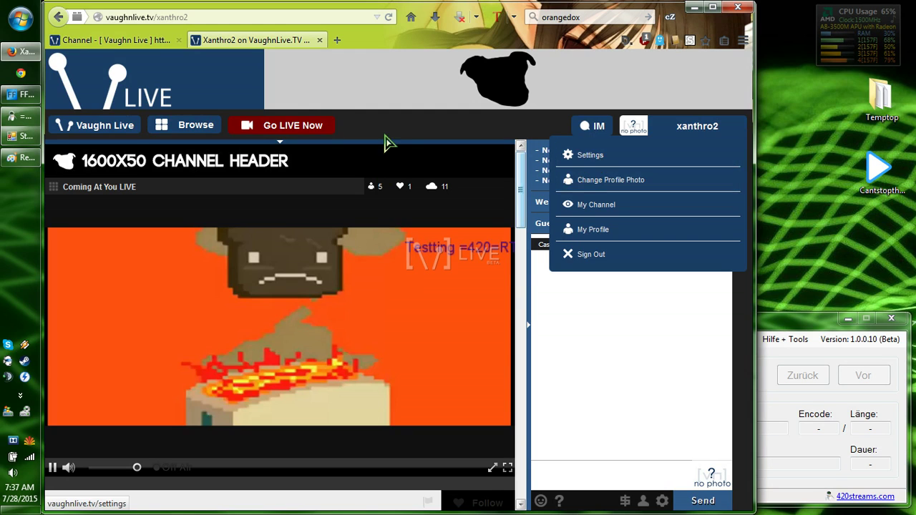
click(93, 40)
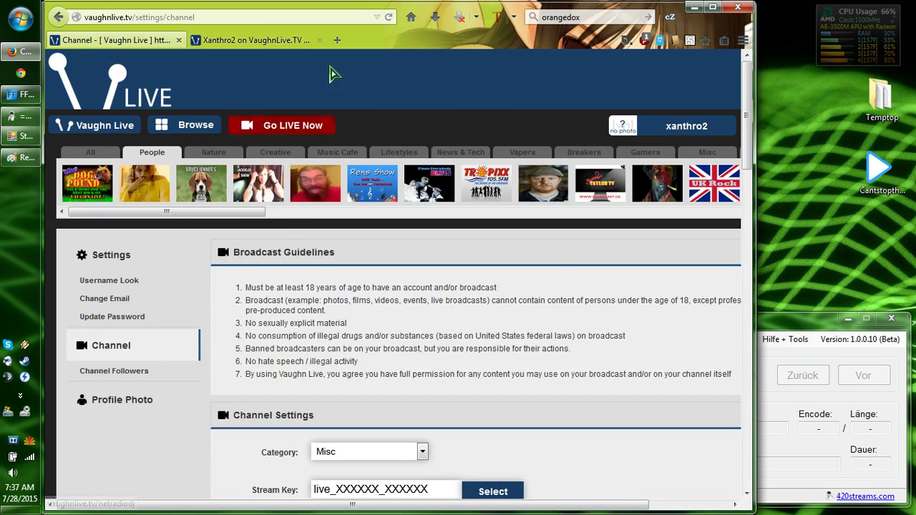
scroll(501, 247, down, 2)
scroll(523, 246, down, 3)
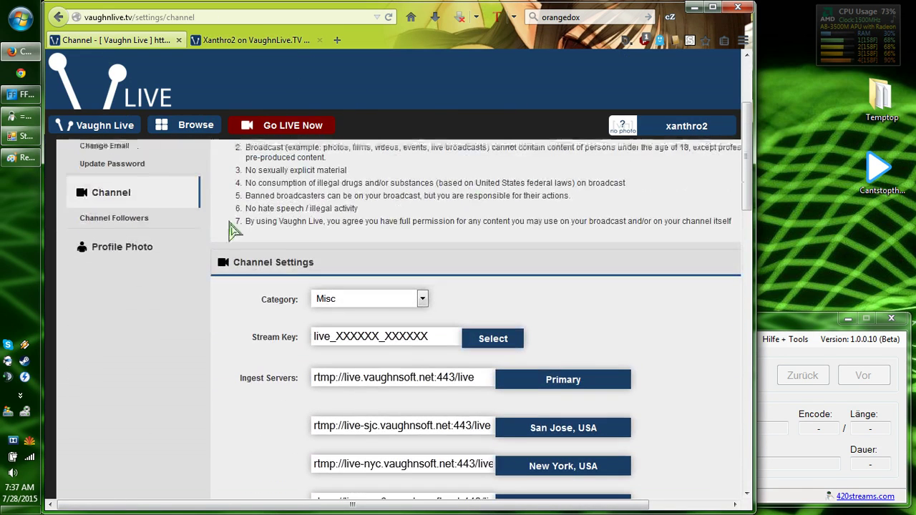
scroll(464, 220, down, 3)
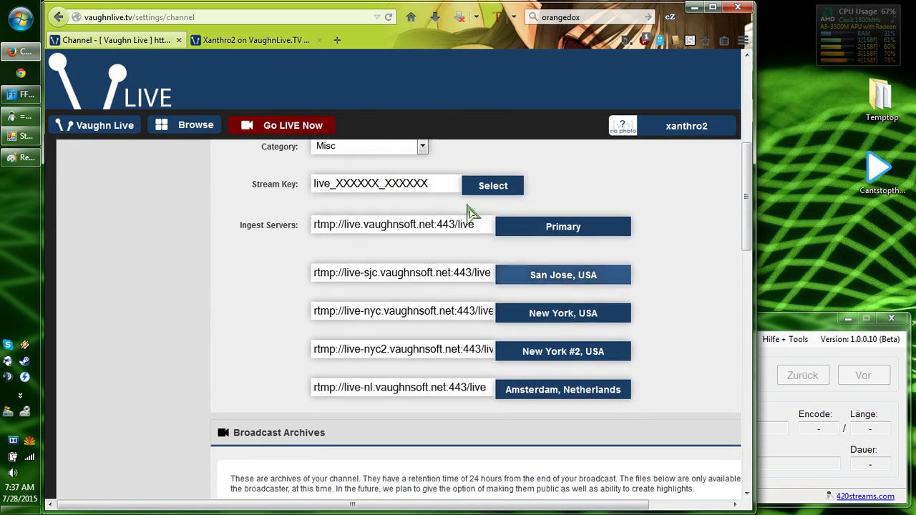
scroll(430, 208, up, 2)
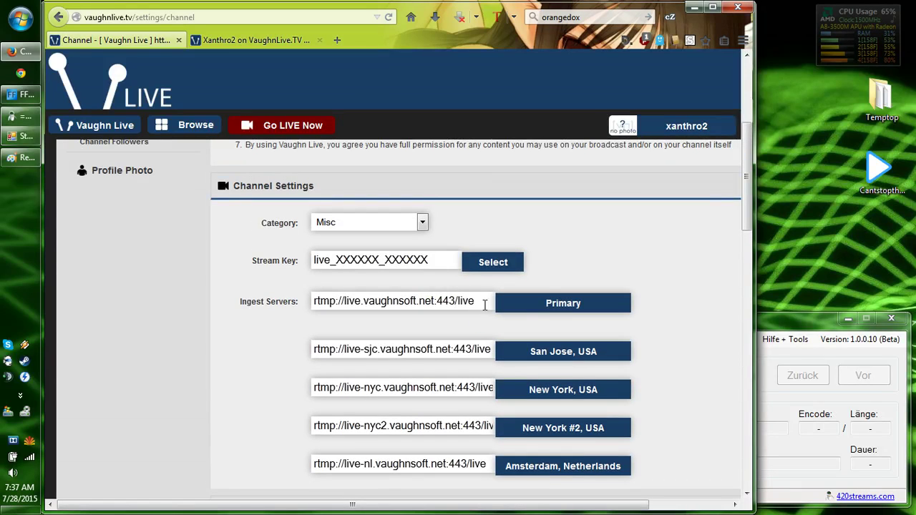
click(484, 302)
right_click(474, 303)
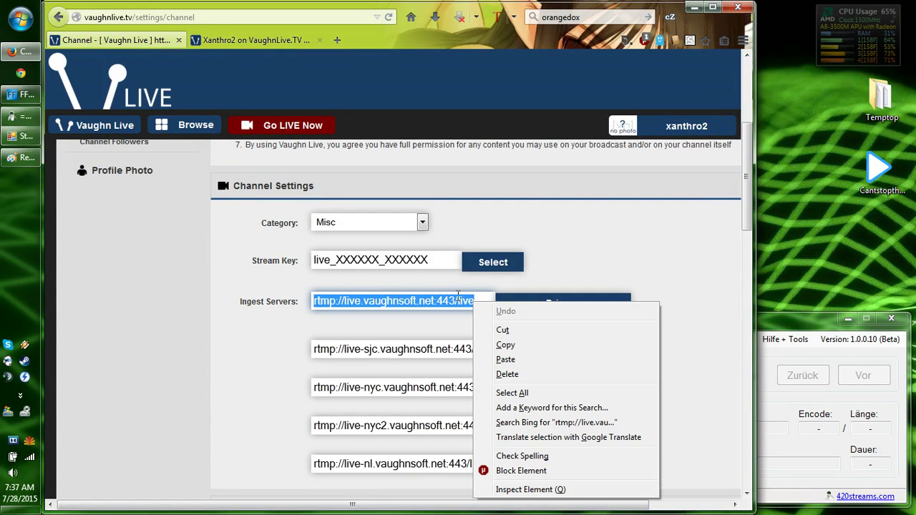
click(493, 345)
right_click(432, 306)
click(472, 353)
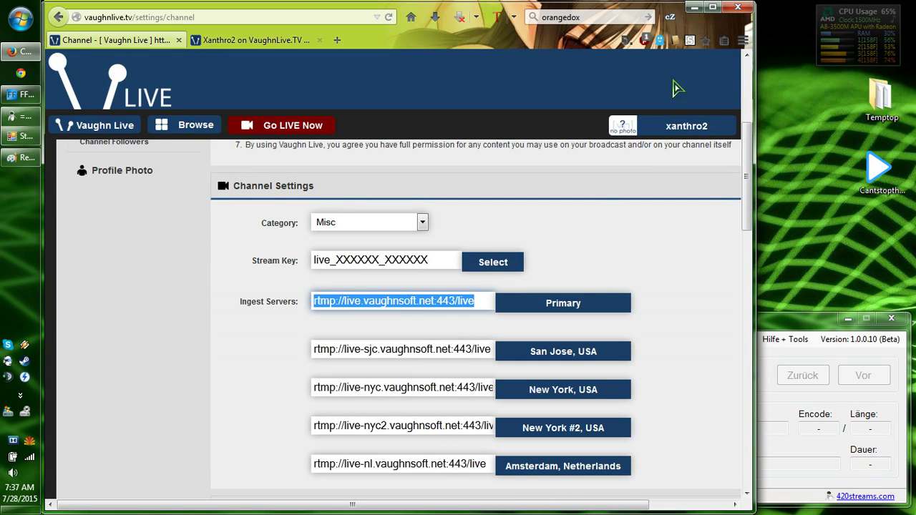
Paste rtmp://live.vaughnsoft.net:443/live over the RTMPLinkHere placeholder in the stream URL
click(694, 7)
drag(449, 196, 274, 203)
right_click(404, 200)
click(438, 252)
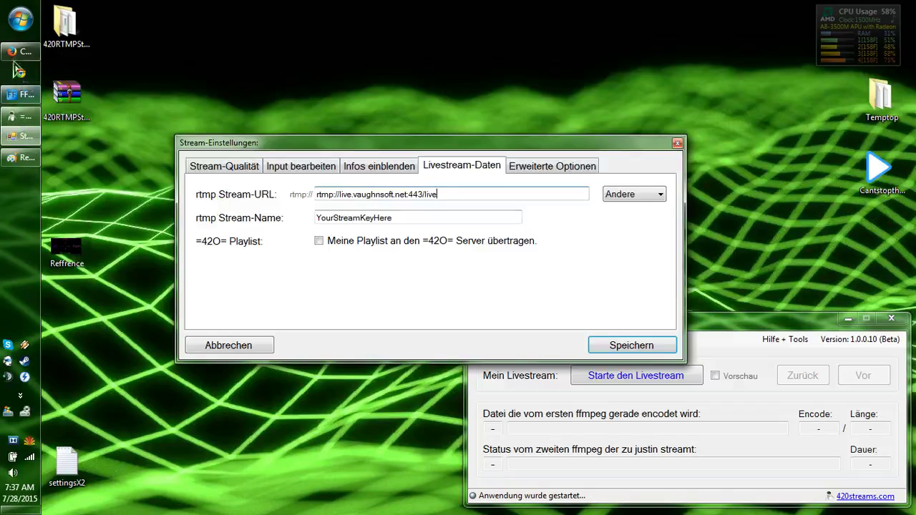
Paste the VaughnLive stream key over YourStreamKeyHere as the stream name, leaving =42O= playlist upload off
click(19, 54)
double_click(439, 263)
right_click(395, 262)
click(436, 306)
click(694, 7)
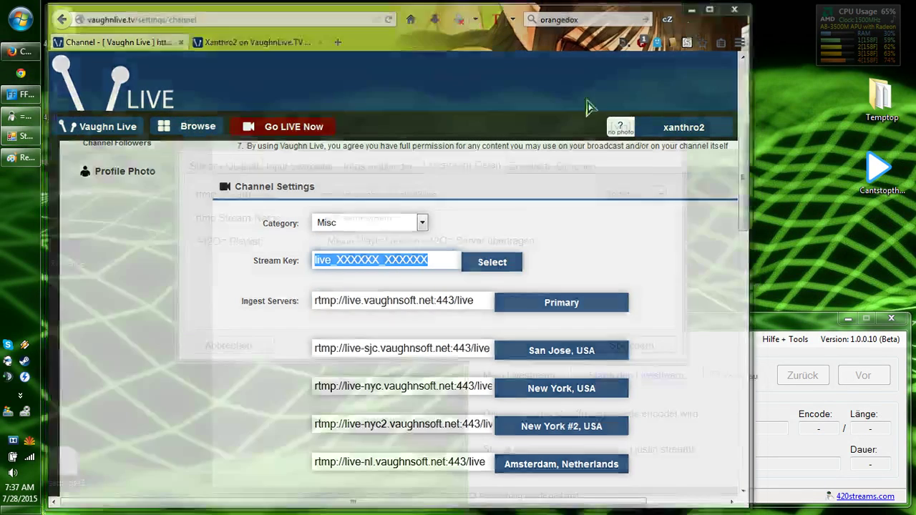
double_click(375, 219)
right_click(395, 216)
click(429, 274)
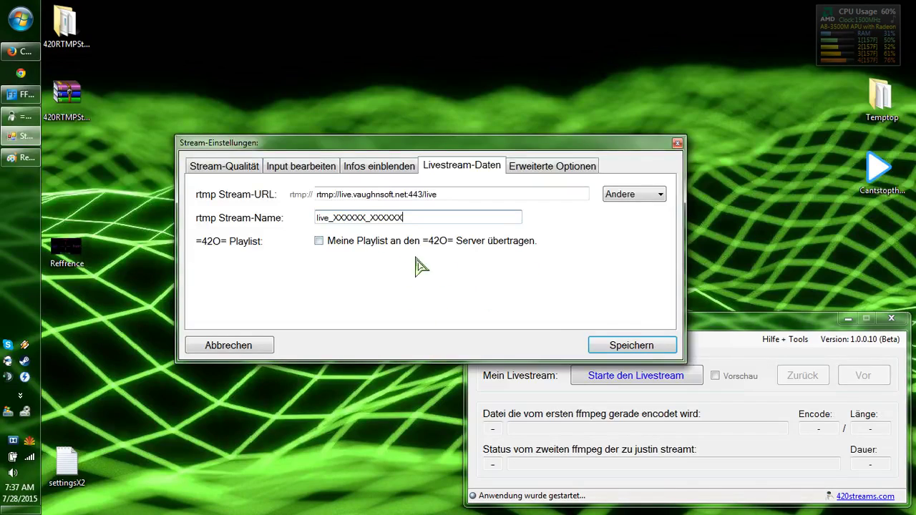
click(319, 241)
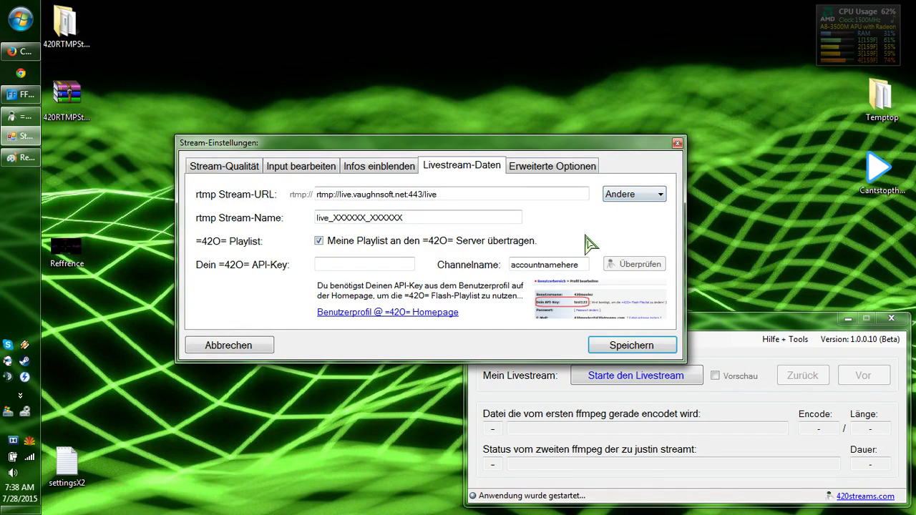
click(319, 241)
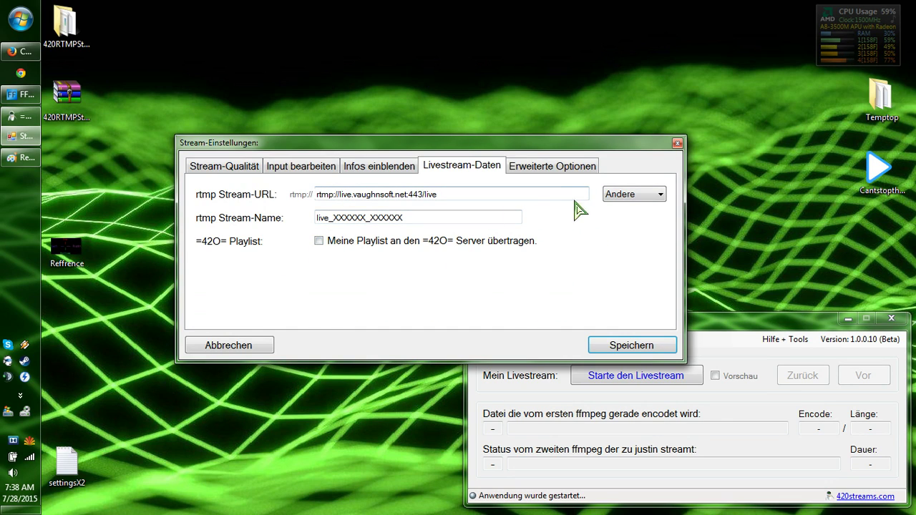
Switch the streaming provider to justin.tv and back to Andere, confirming each change
click(639, 203)
click(624, 208)
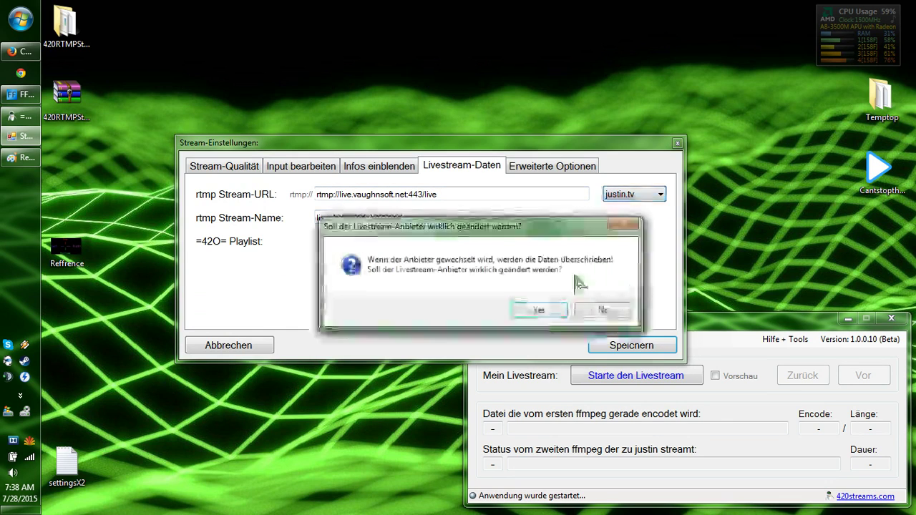
click(536, 309)
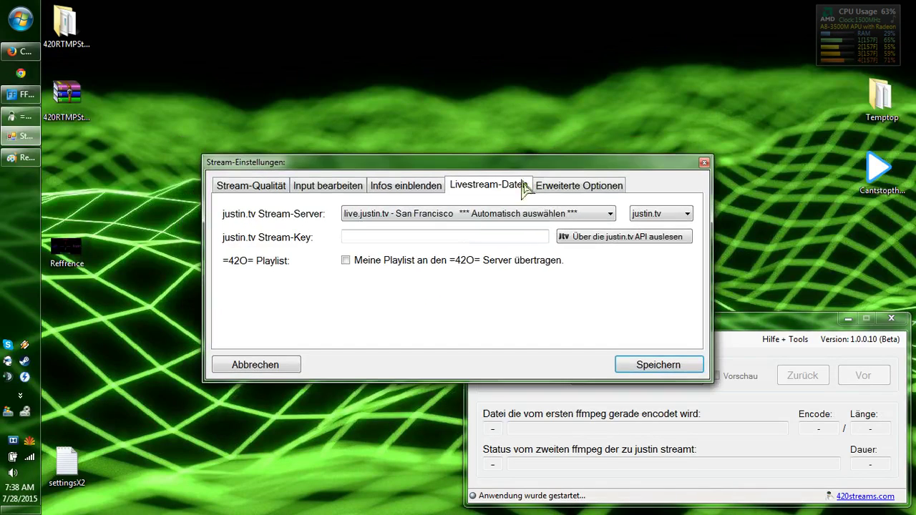
click(678, 217)
click(648, 237)
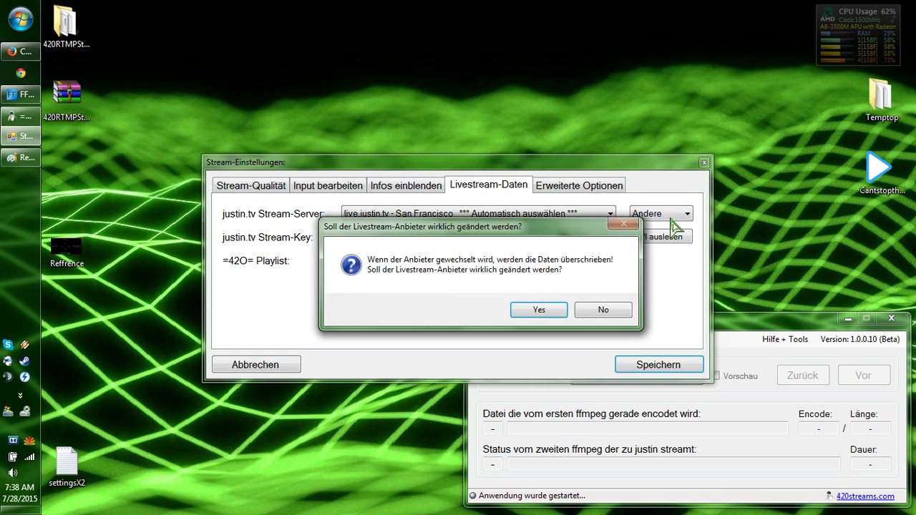
click(538, 310)
Re-paste the VaughnLive Primary ingest address into the stream URL field
click(417, 213)
click(20, 51)
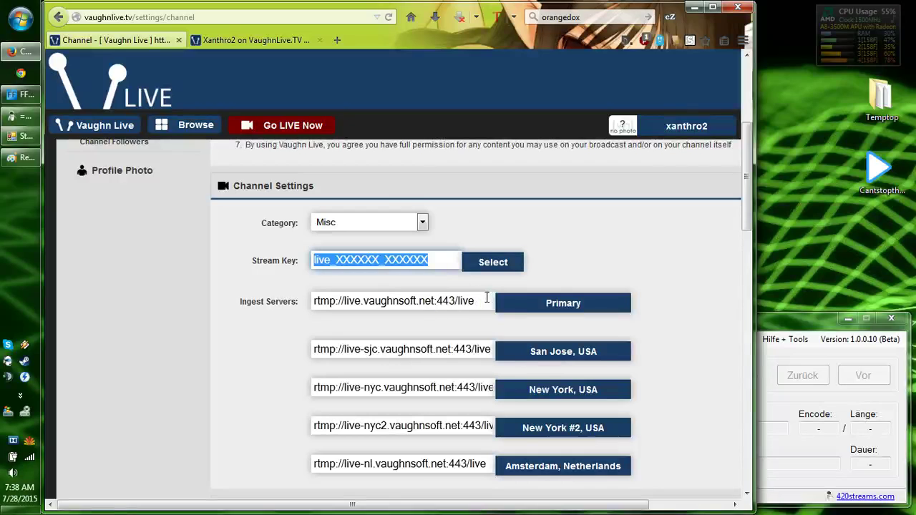
click(480, 300)
right_click(476, 303)
click(507, 352)
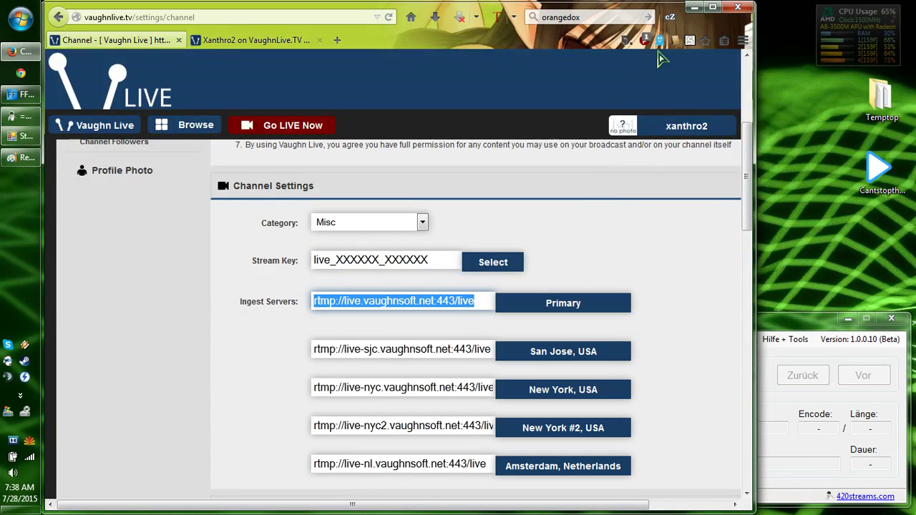
click(694, 7)
drag(419, 215, 328, 213)
right_click(419, 216)
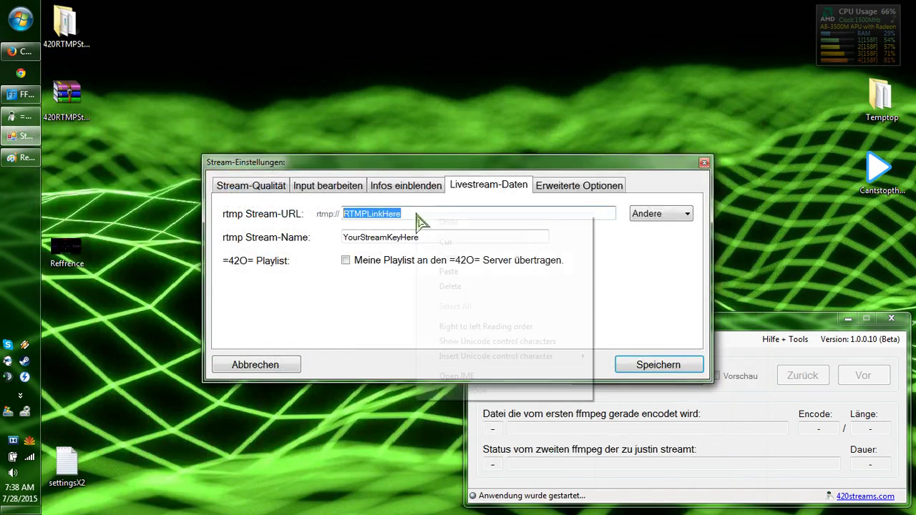
click(449, 272)
Re-paste the VaughnLive stream key as the stream name and save the settings
click(20, 51)
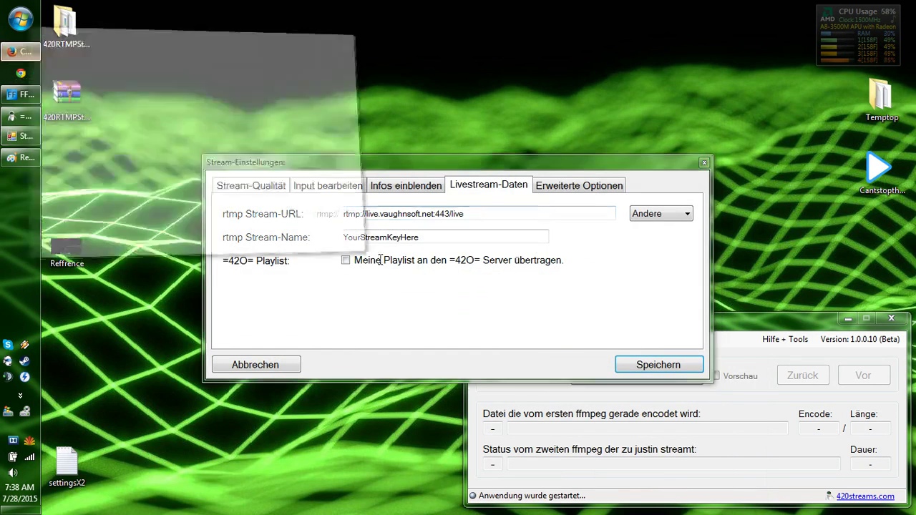
click(491, 263)
right_click(458, 262)
click(474, 302)
click(694, 7)
double_click(438, 237)
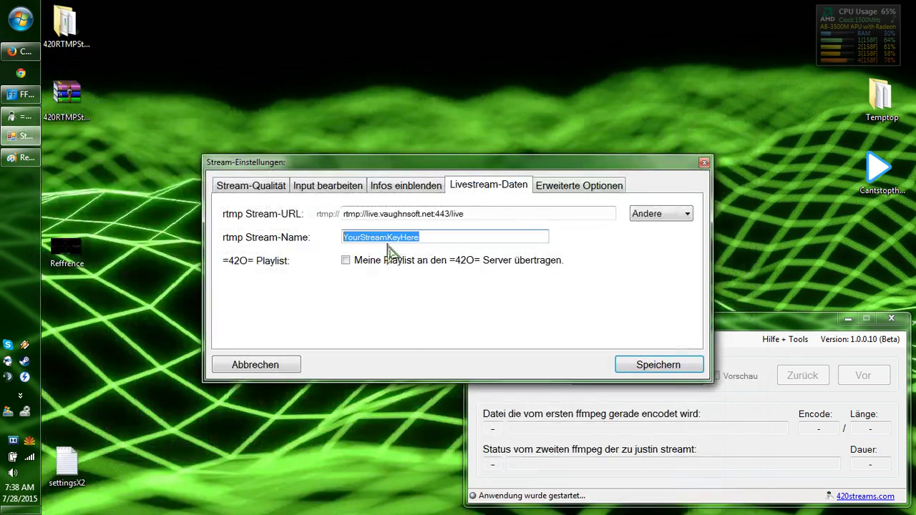
right_click(390, 244)
click(420, 301)
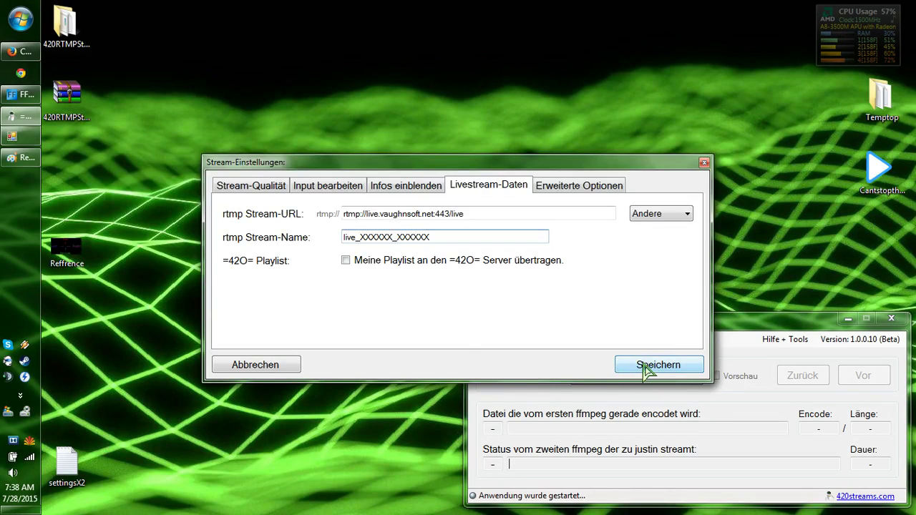
click(658, 365)
click(517, 339)
Clear the stream URL and name on Livestream-Daten, then discard the changes with Abbrechen
click(523, 374)
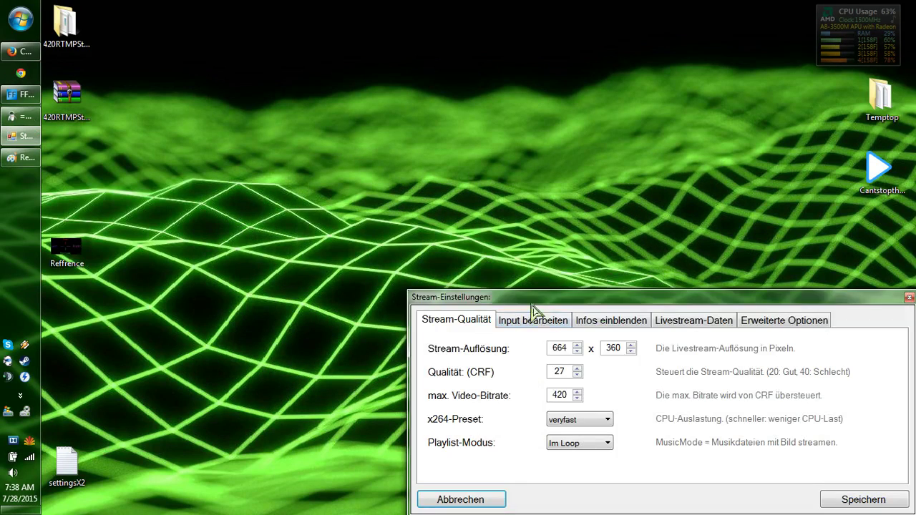
drag(578, 306, 408, 174)
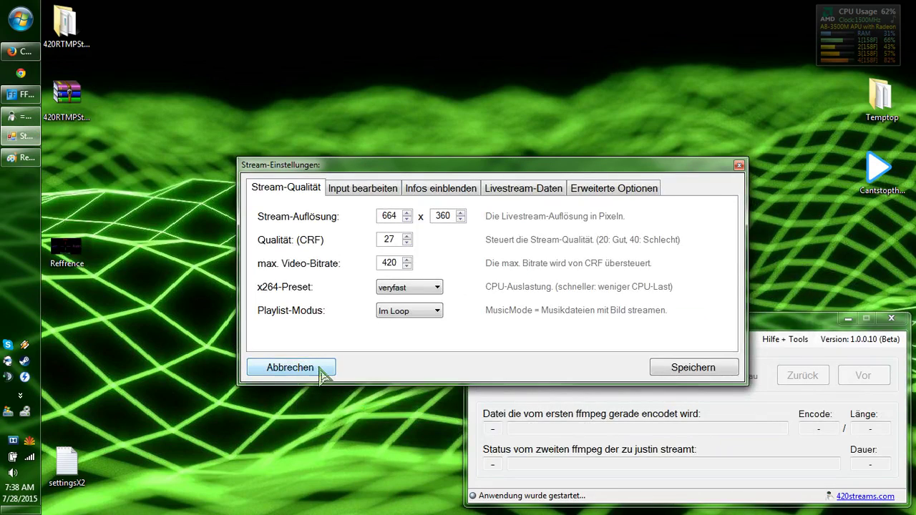
click(442, 188)
click(547, 190)
key(Tab)
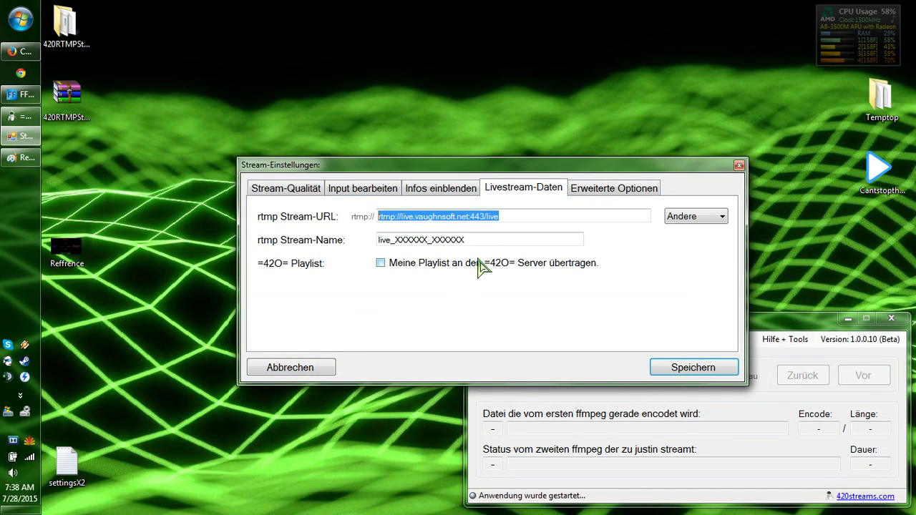
key(BackSpace)
key(Tab)
key(BackSpace)
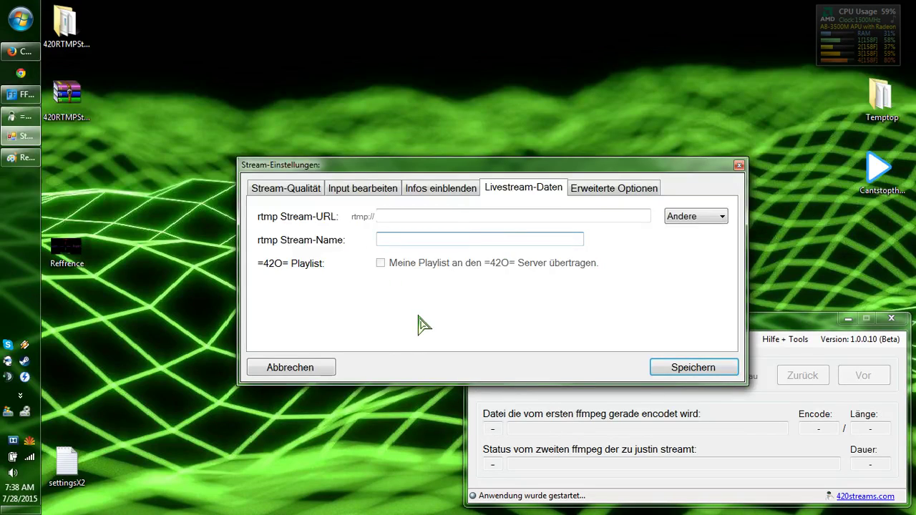
click(300, 372)
Reopen the settings on Livestream-Daten to confirm the VaughnLive URL and stream name remain
click(504, 340)
click(526, 372)
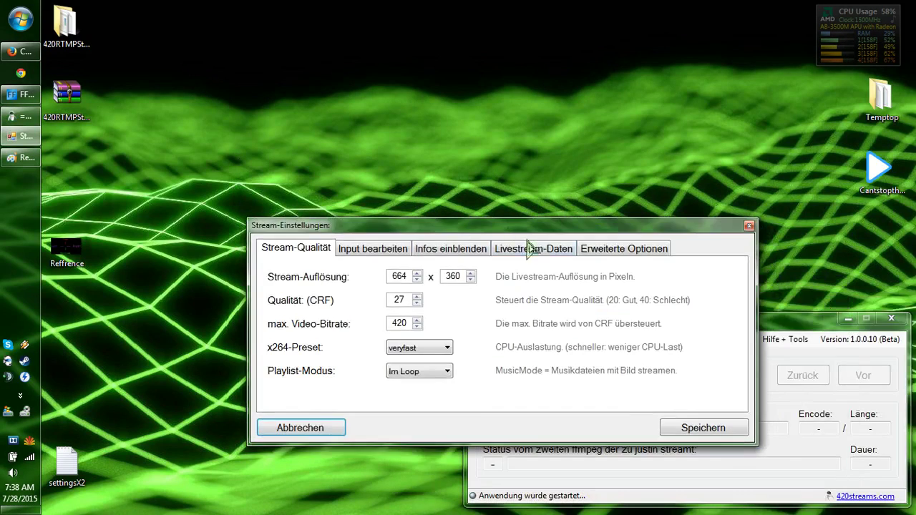
click(532, 247)
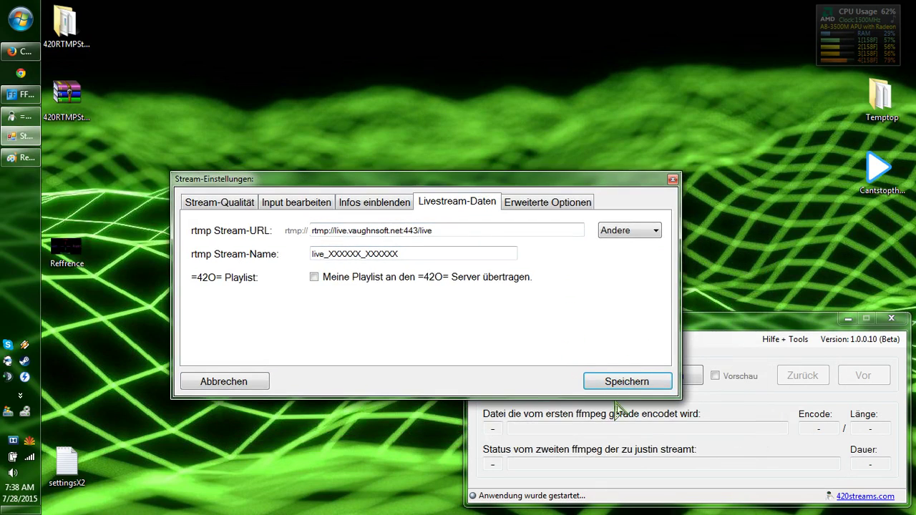
Untick the TCP relayer and set audio to mp3 / 96k, keeping Main profile and Auto CPU threads
click(541, 204)
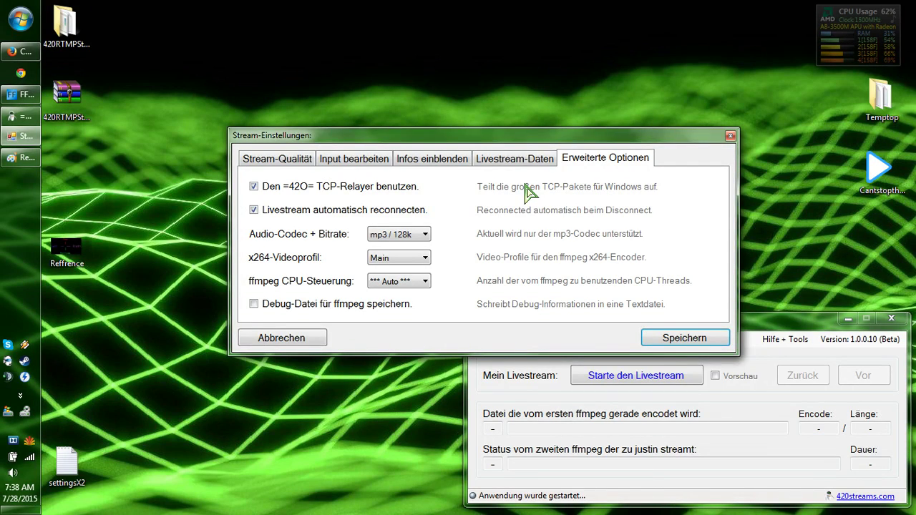
click(375, 189)
click(401, 239)
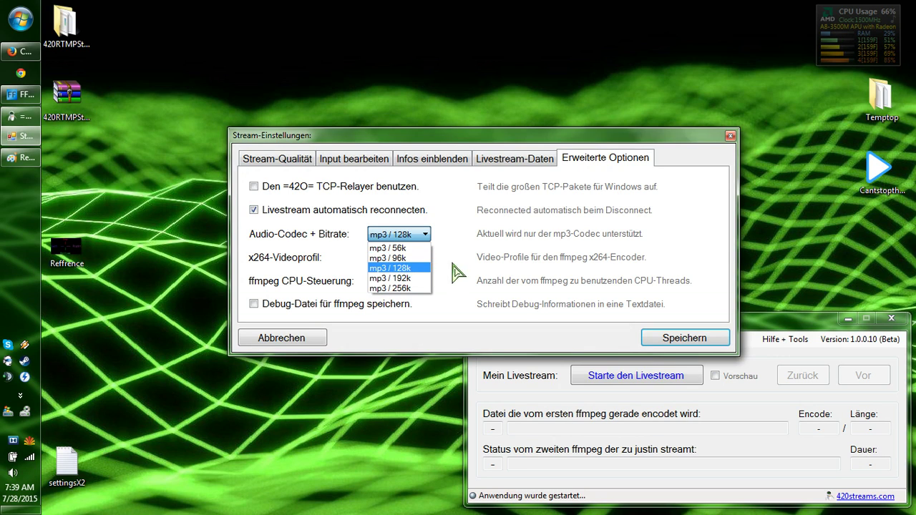
click(399, 257)
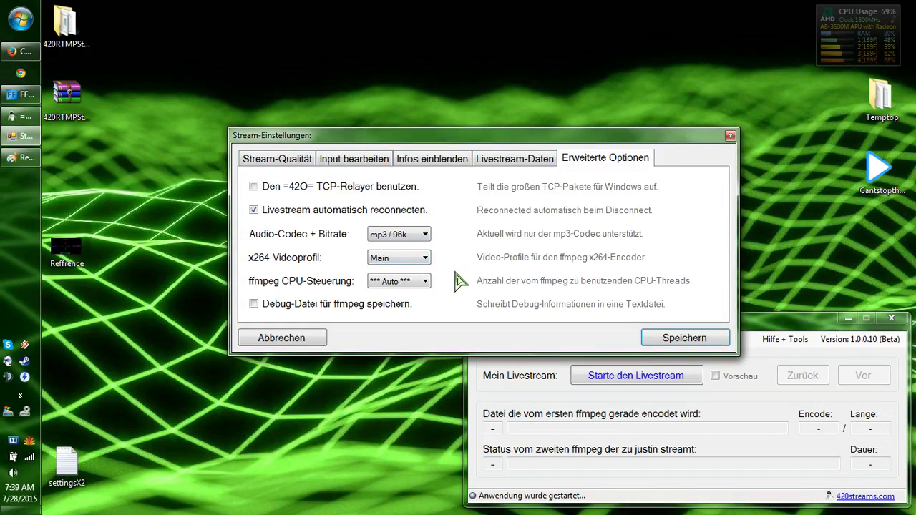
key(shift+Tab)
click(420, 259)
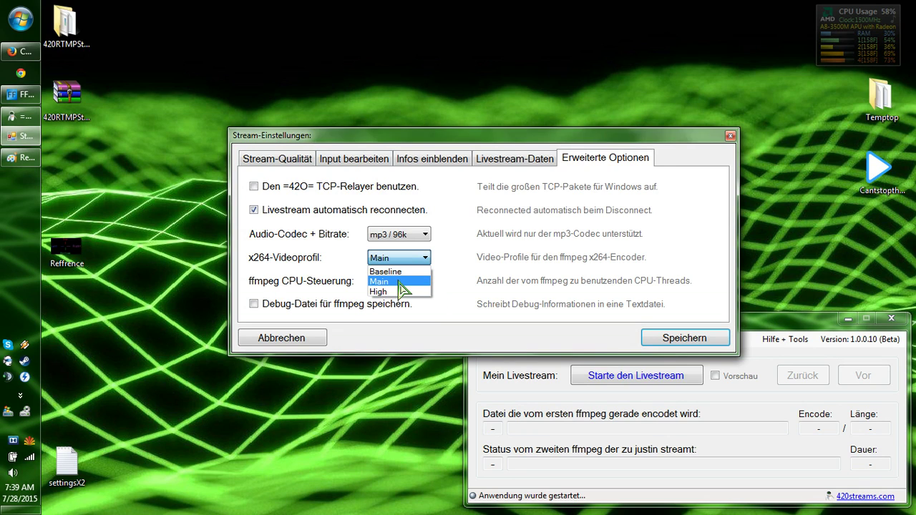
click(400, 282)
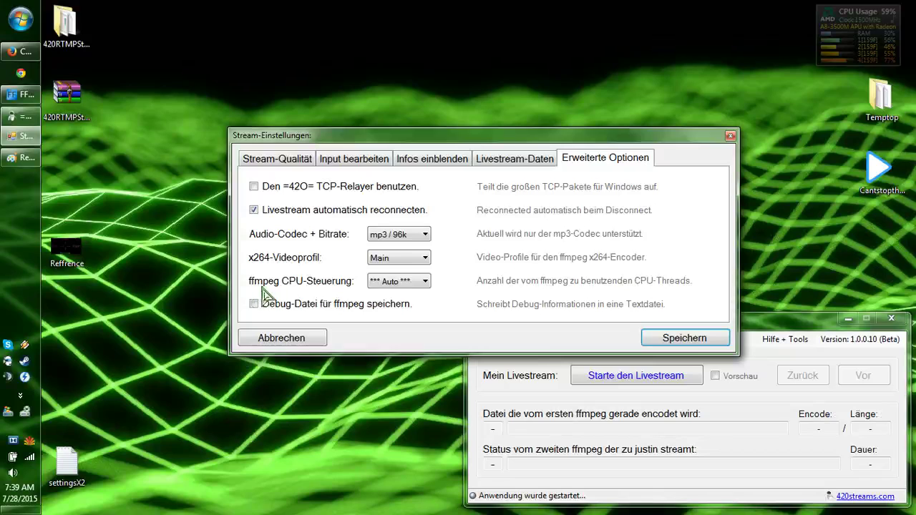
click(414, 283)
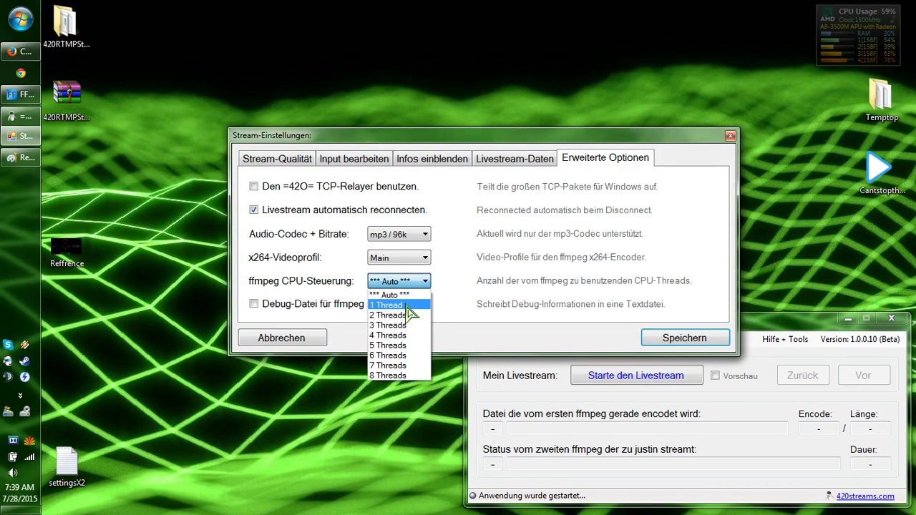
click(415, 295)
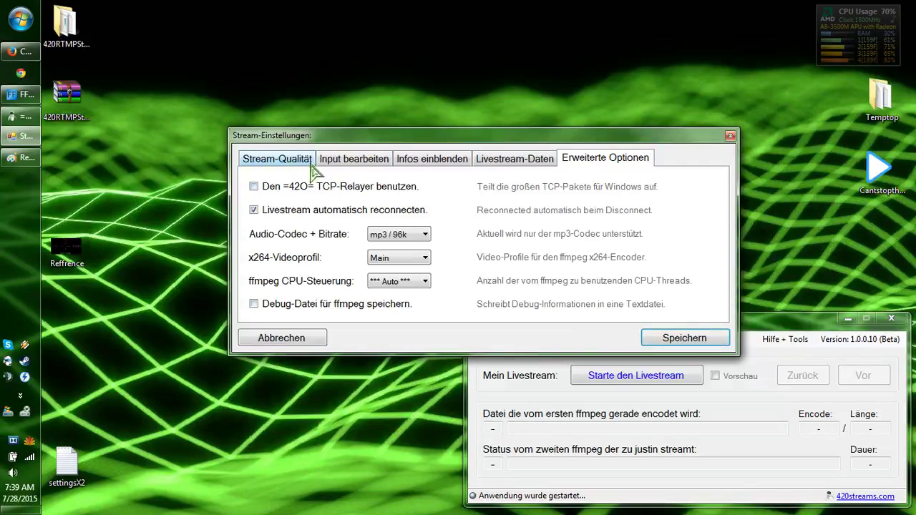
Save the stream settings, review each settings tab, and save again
click(687, 339)
click(516, 339)
click(532, 373)
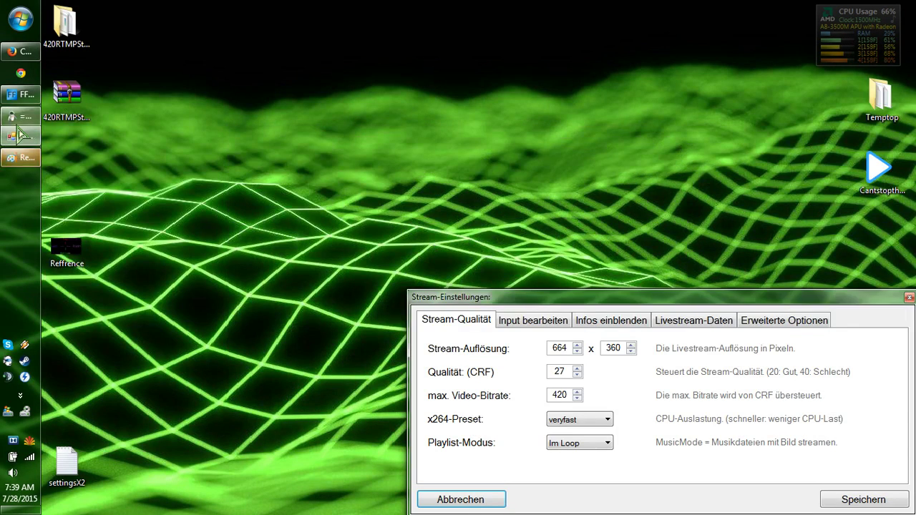
drag(566, 297, 463, 185)
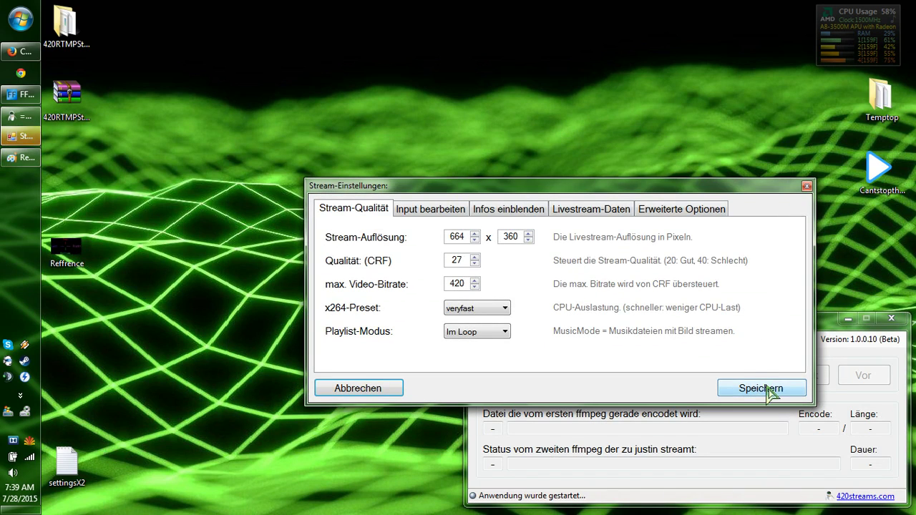
click(414, 217)
click(491, 215)
click(581, 215)
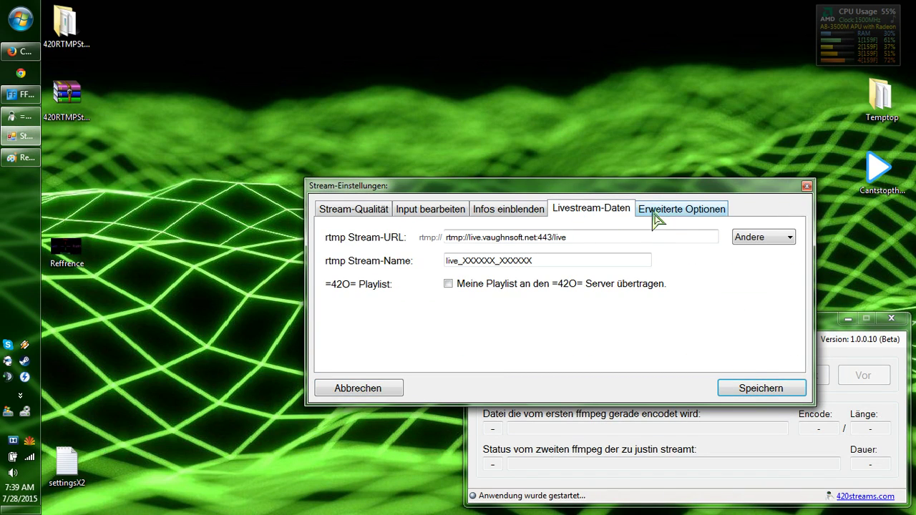
click(682, 209)
click(761, 387)
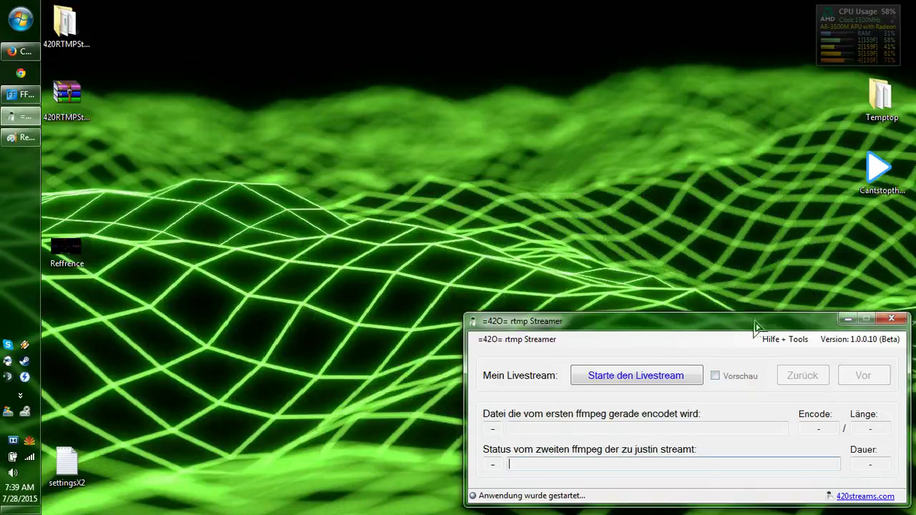
Close the streamer and open the 420RTMPStreamer folder
drag(789, 342, 559, 206)
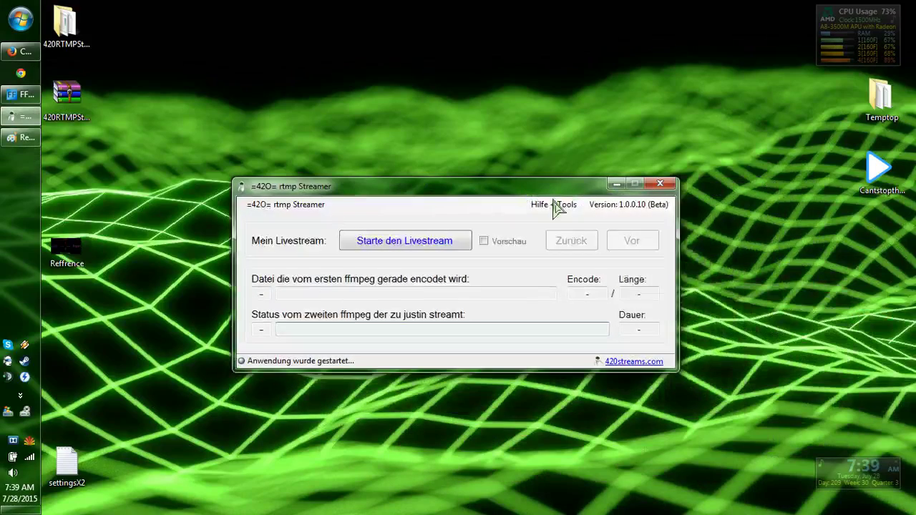
click(660, 184)
double_click(65, 25)
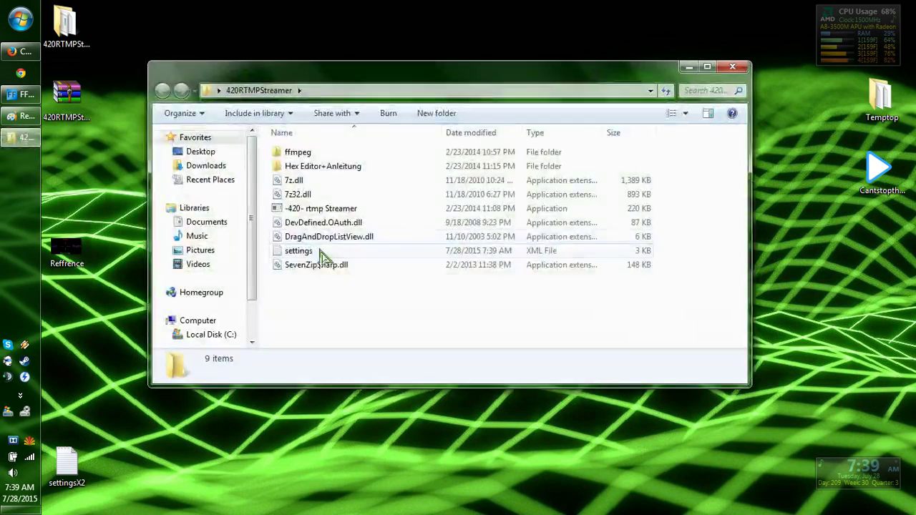
Rename the settings file to settingsDemo
click(322, 252)
right_click(320, 255)
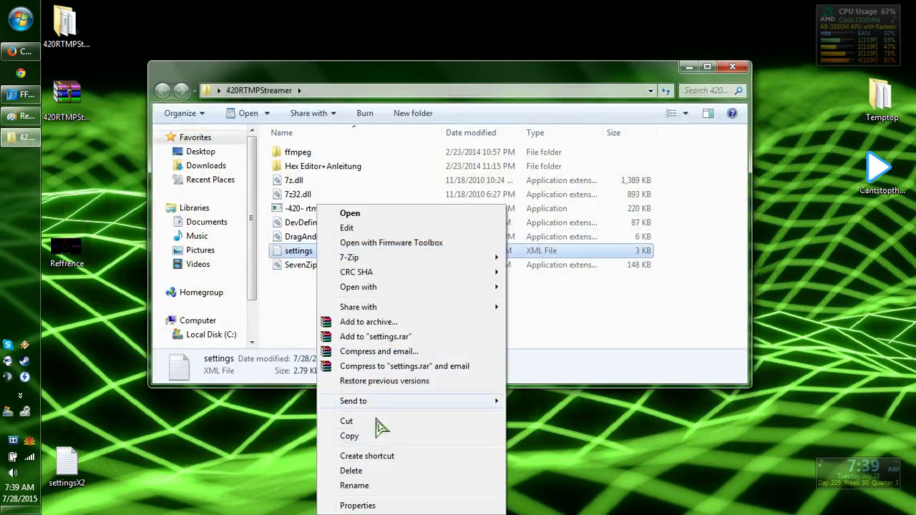
click(373, 486)
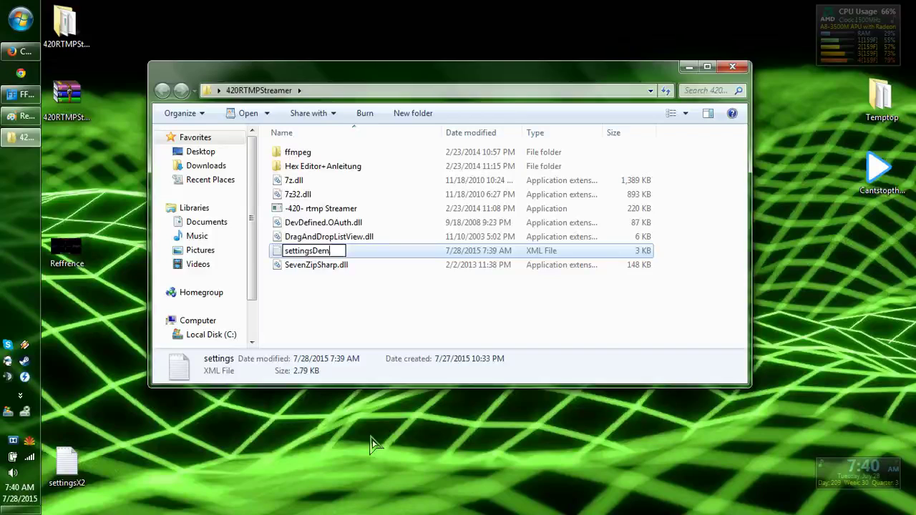
key(Return)
Bring settingsX2 from the desktop into the folder and rename it settings
drag(66, 465, 317, 311)
right_click(304, 286)
click(343, 482)
key(End)
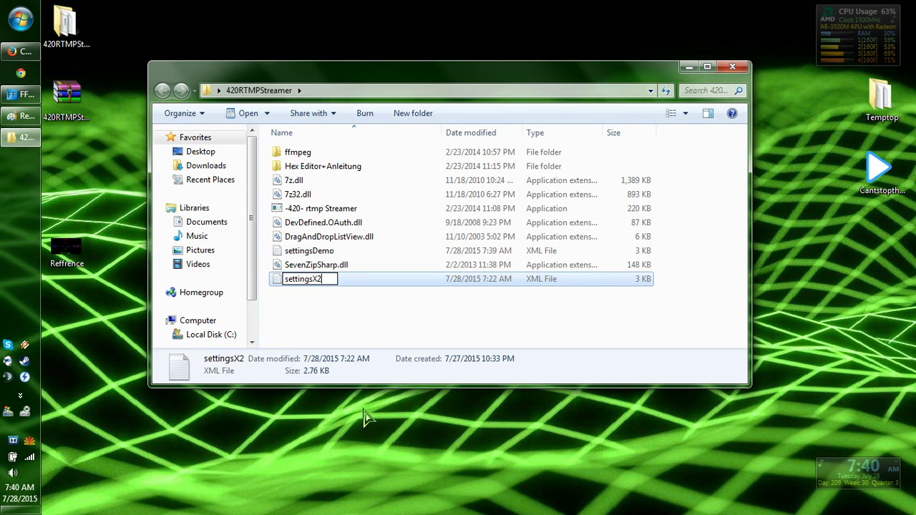
key(Return)
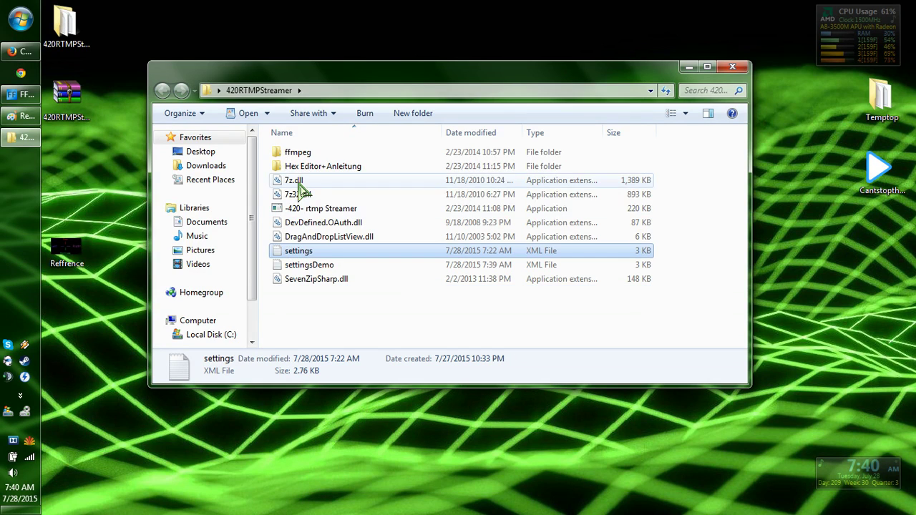
Relaunch -420- rtmp Streamer past the security warning and close the Explorer folder window
double_click(309, 211)
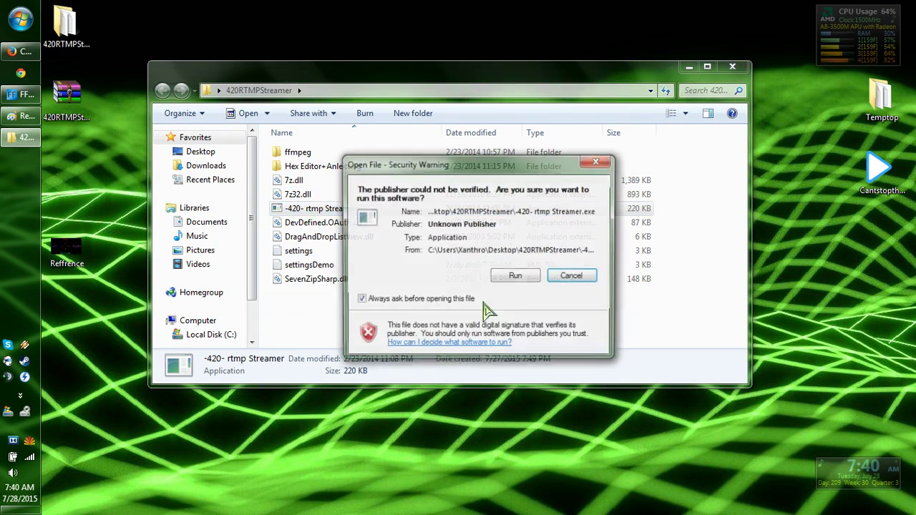
click(520, 274)
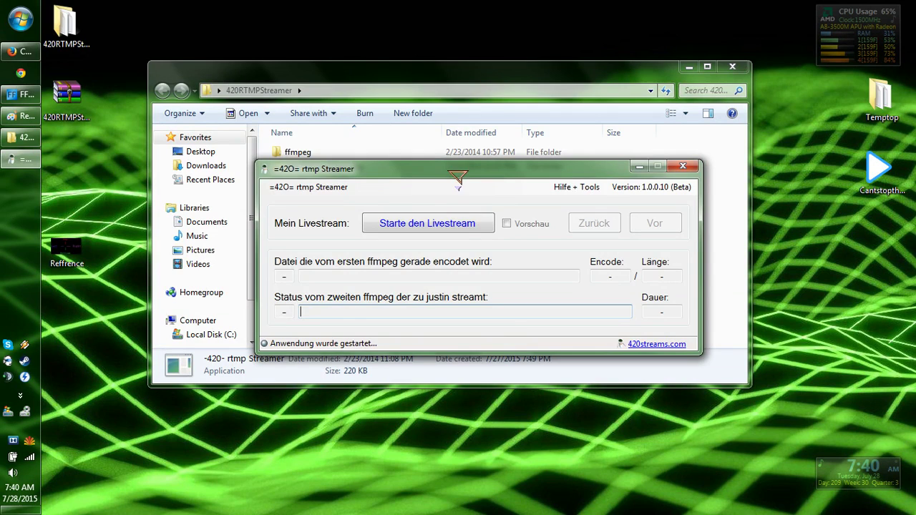
click(436, 76)
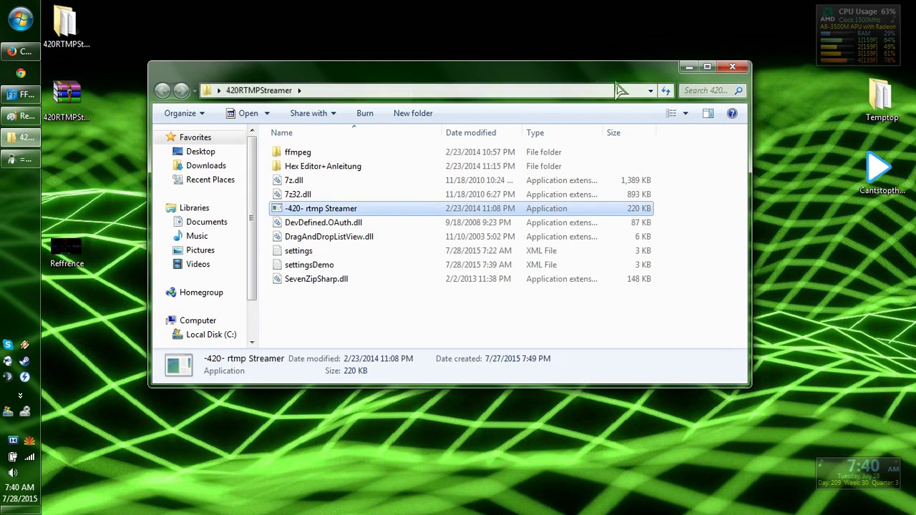
click(733, 67)
Reposition the streamer window near the top of the screen and bring up its main menu
drag(458, 178, 423, 169)
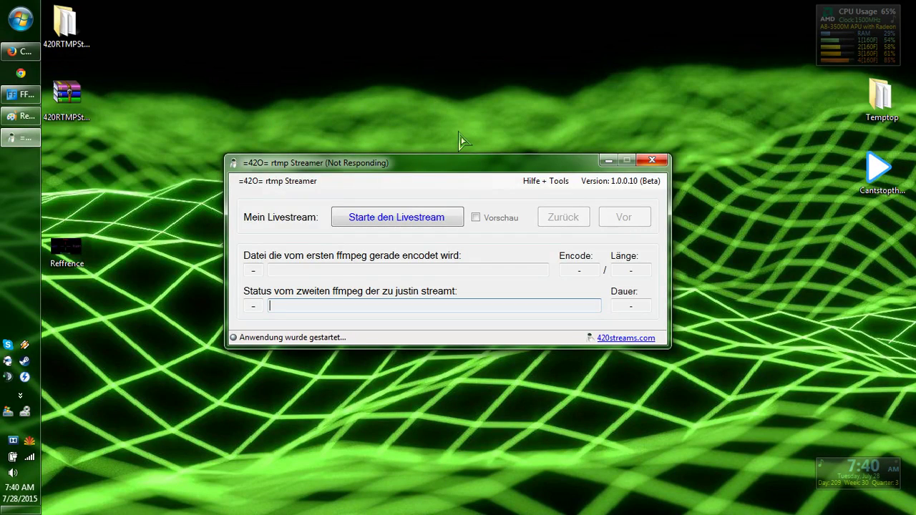
drag(449, 149, 454, 83)
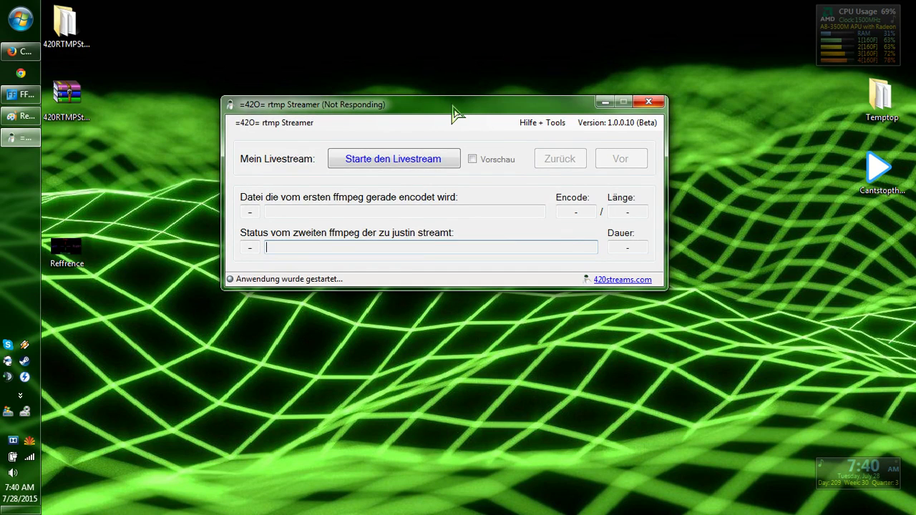
drag(460, 109, 507, 127)
click(311, 133)
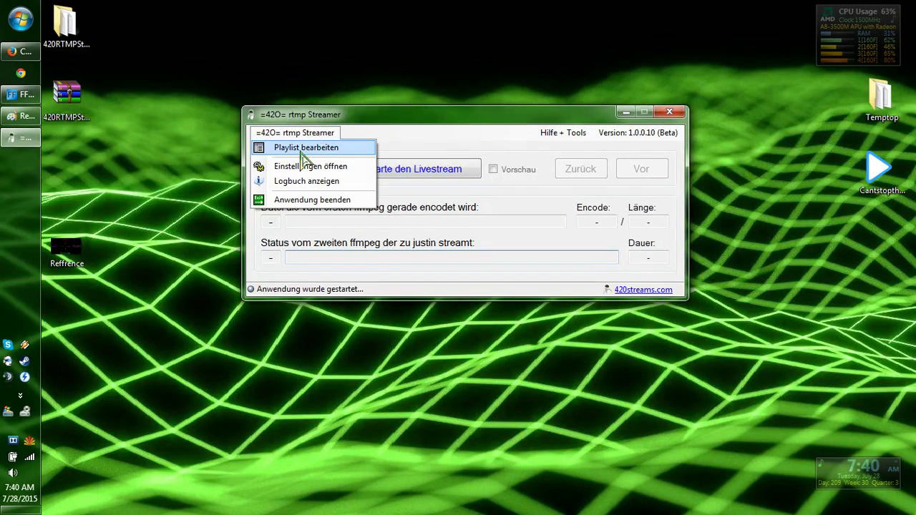
Add Cantstopthebeat.webm to the Streaming Playlist using the All files (*.*) file-type filter
click(313, 150)
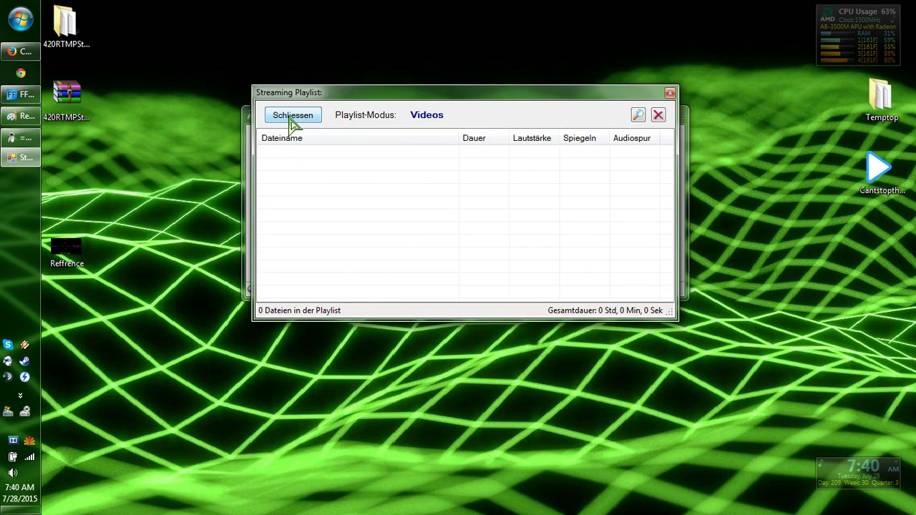
click(639, 118)
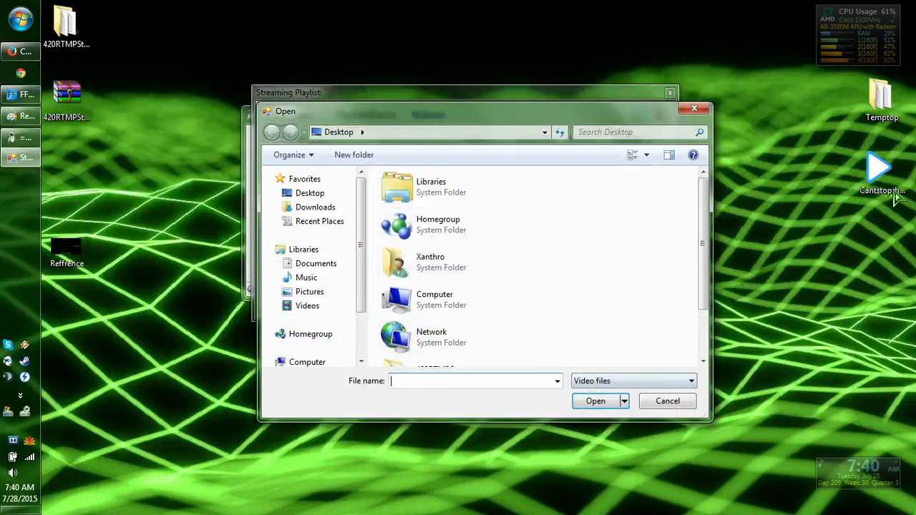
click(893, 199)
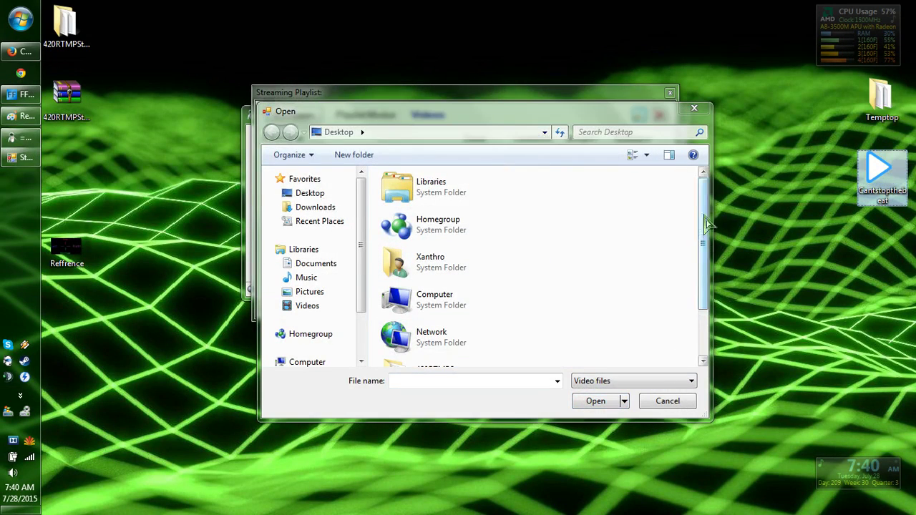
drag(707, 224, 705, 264)
click(658, 381)
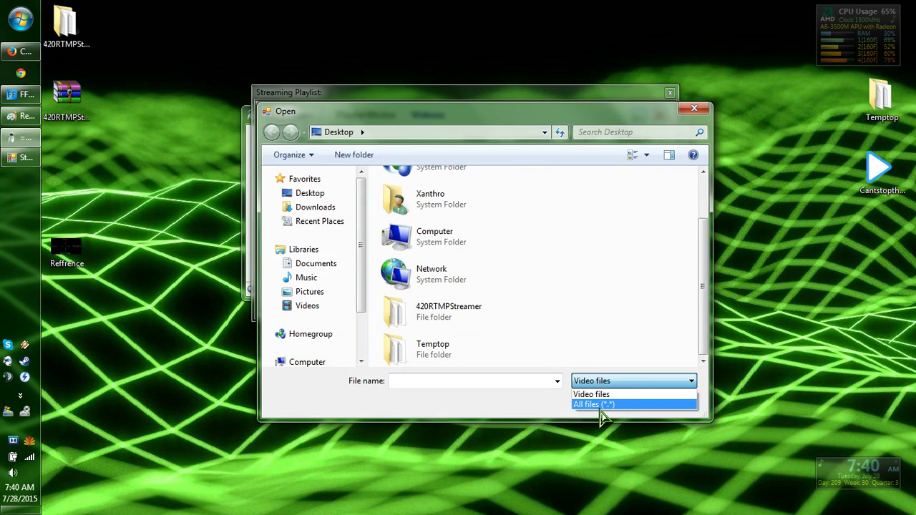
click(593, 404)
drag(700, 266, 701, 354)
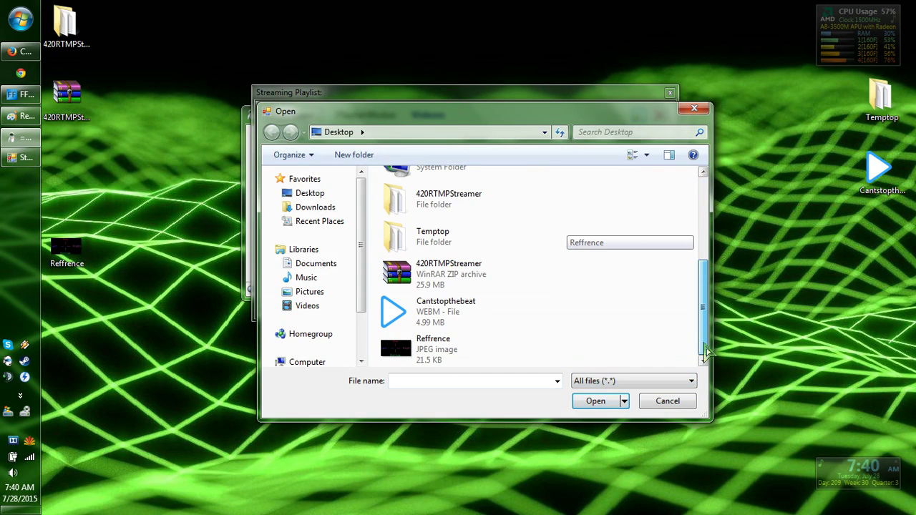
double_click(439, 323)
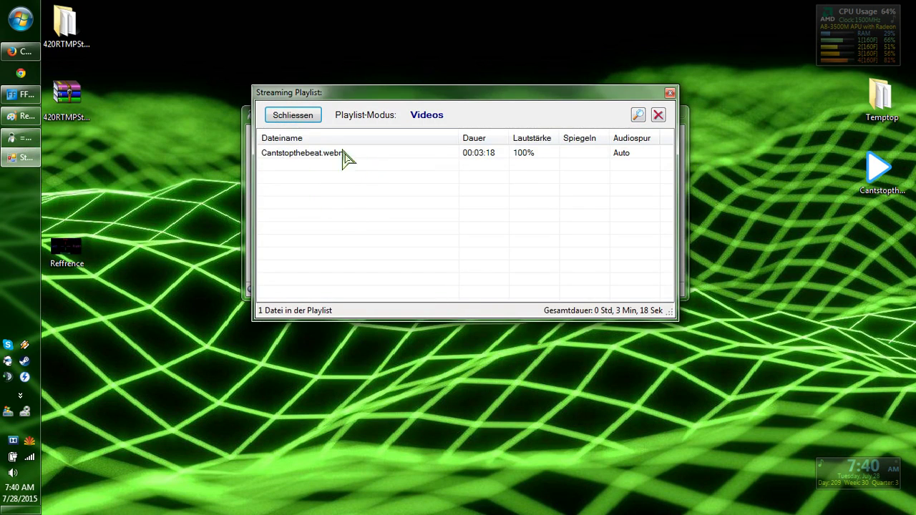
click(669, 93)
Re-add Cantstopthebeat.webm via Playlist bearbeiten, leaving one 3 min 18 sec video
click(297, 138)
click(309, 147)
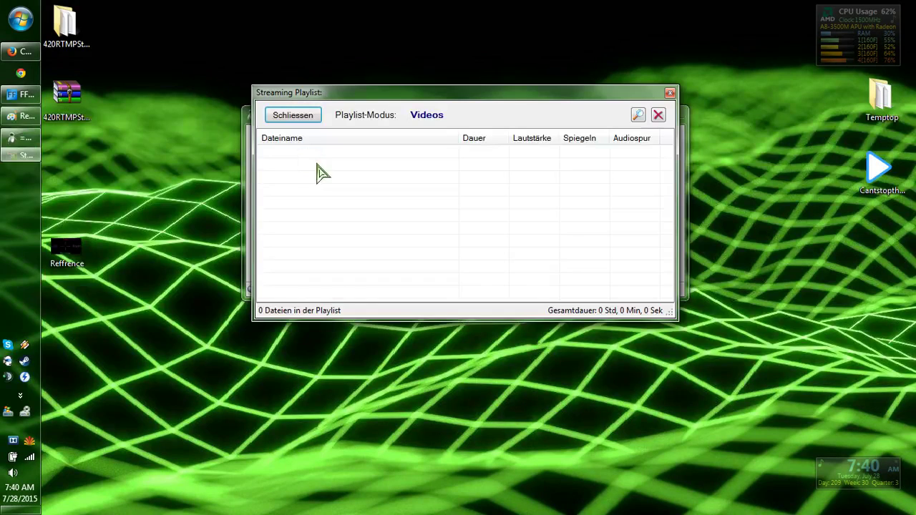
click(637, 115)
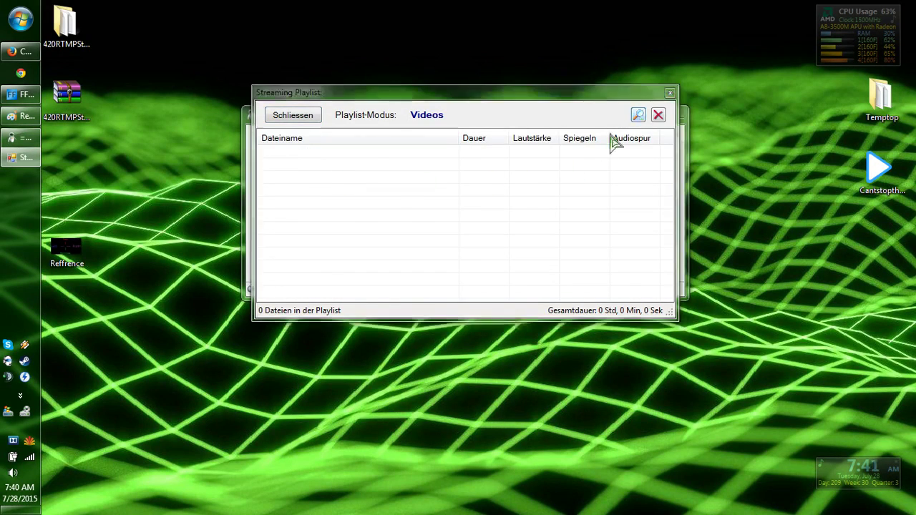
scroll(710, 221, down, 3)
click(644, 382)
click(629, 403)
scroll(704, 247, down, 5)
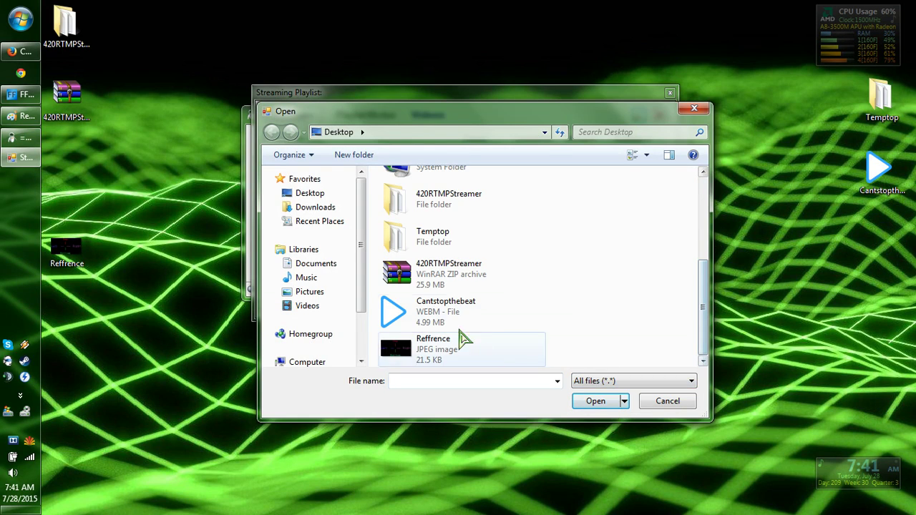
double_click(433, 323)
click(292, 118)
click(295, 130)
click(306, 147)
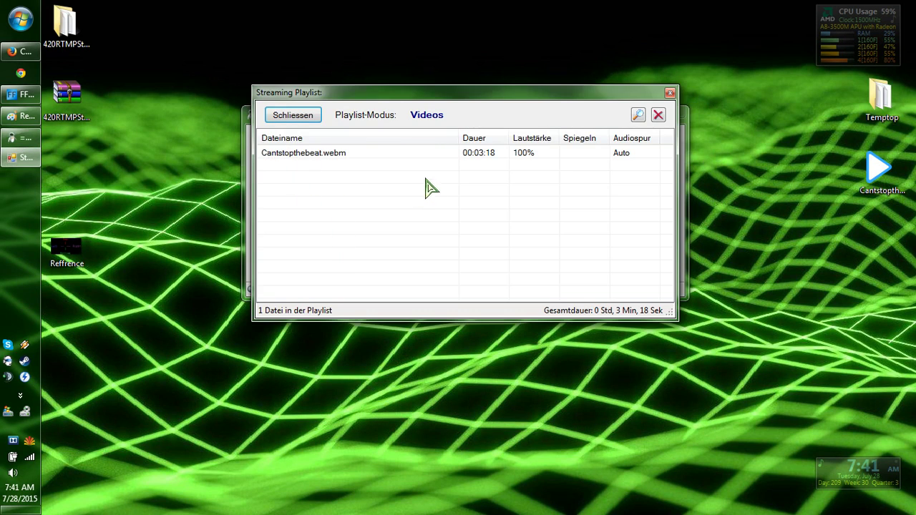
click(638, 115)
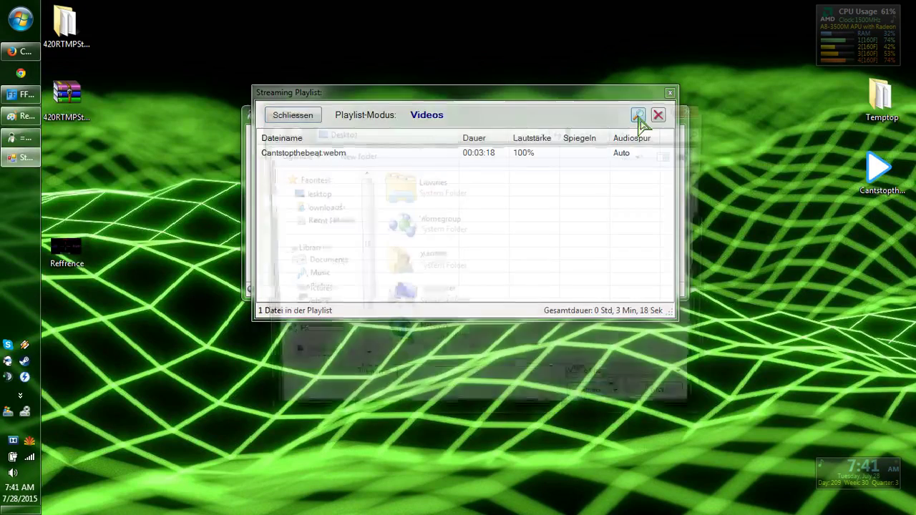
click(307, 306)
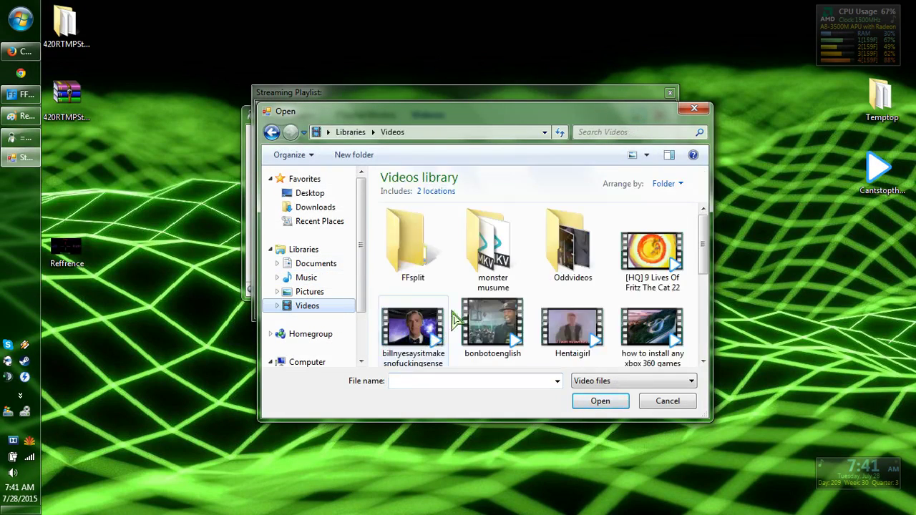
scroll(703, 250, down, 1)
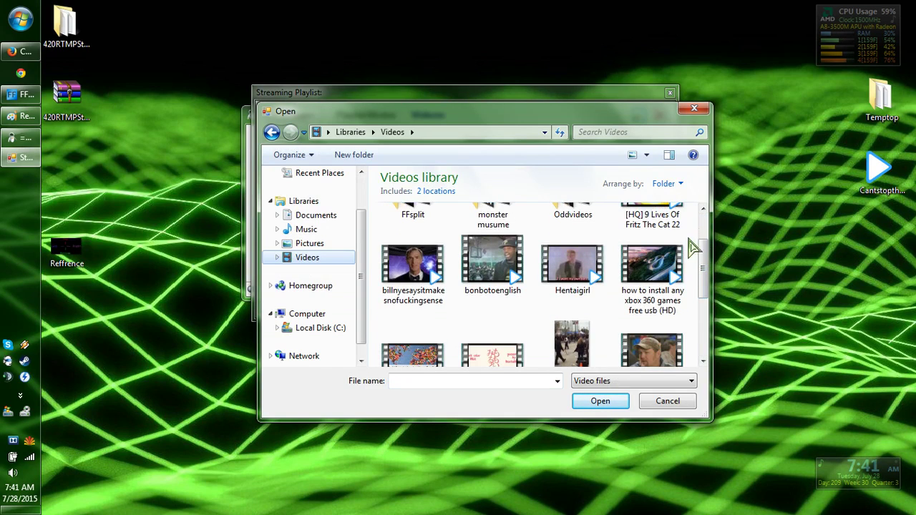
drag(698, 249, 399, 350)
click(594, 402)
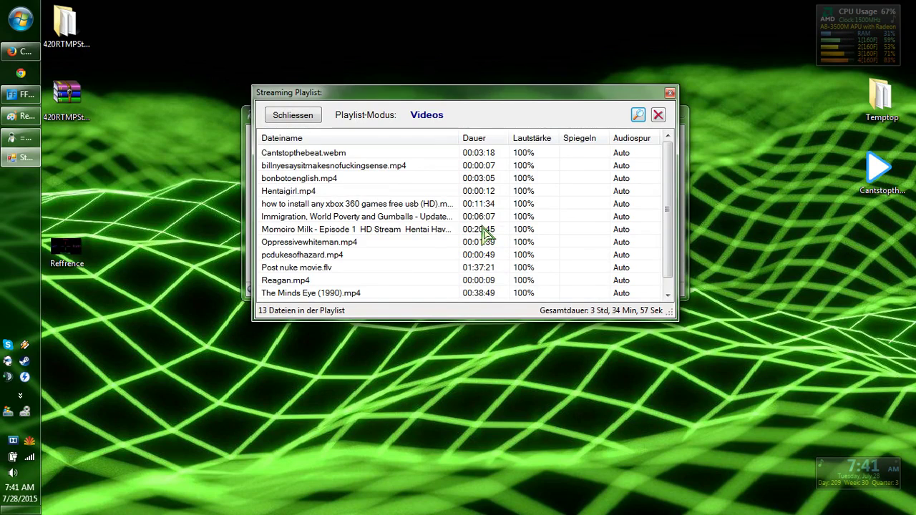
click(484, 230)
scroll(485, 230, up, 1)
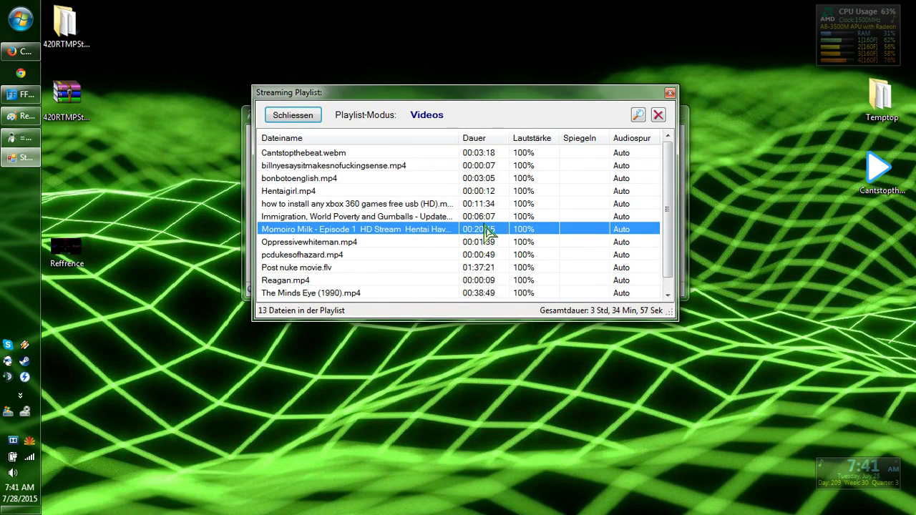
click(379, 191)
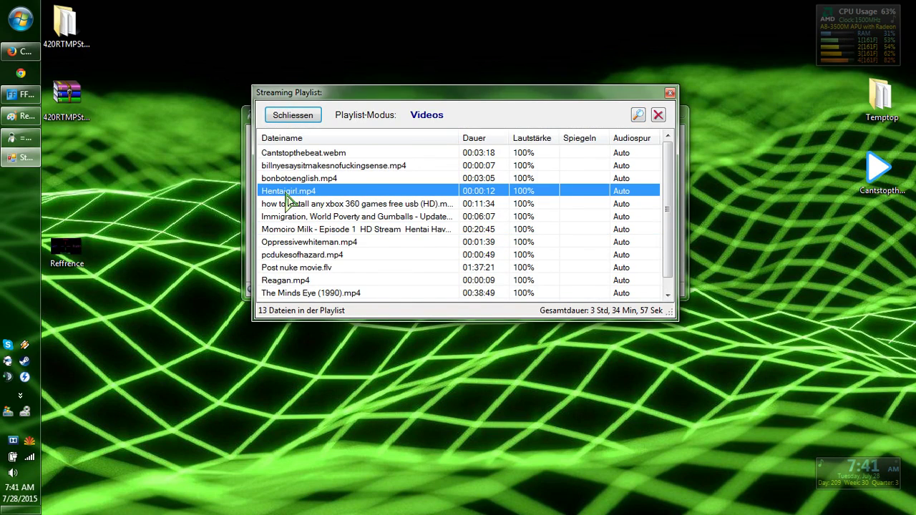
right_click(286, 192)
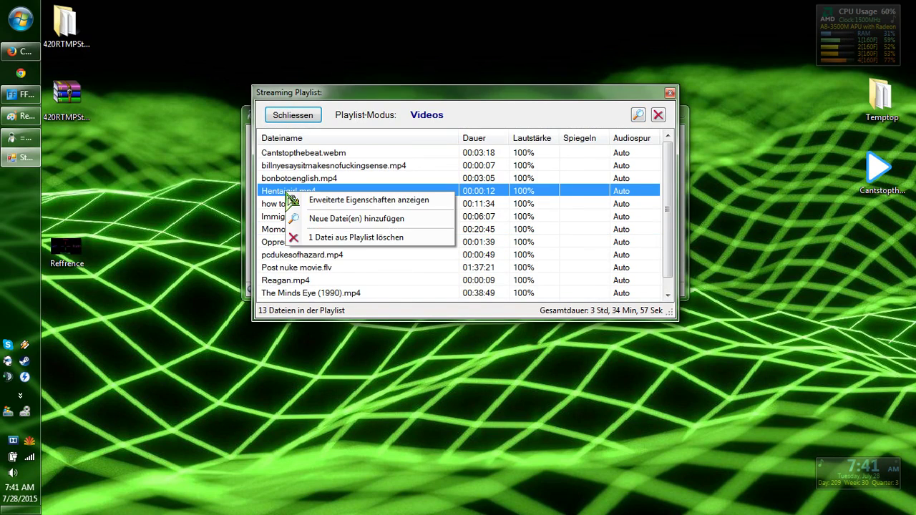
click(348, 238)
right_click(315, 195)
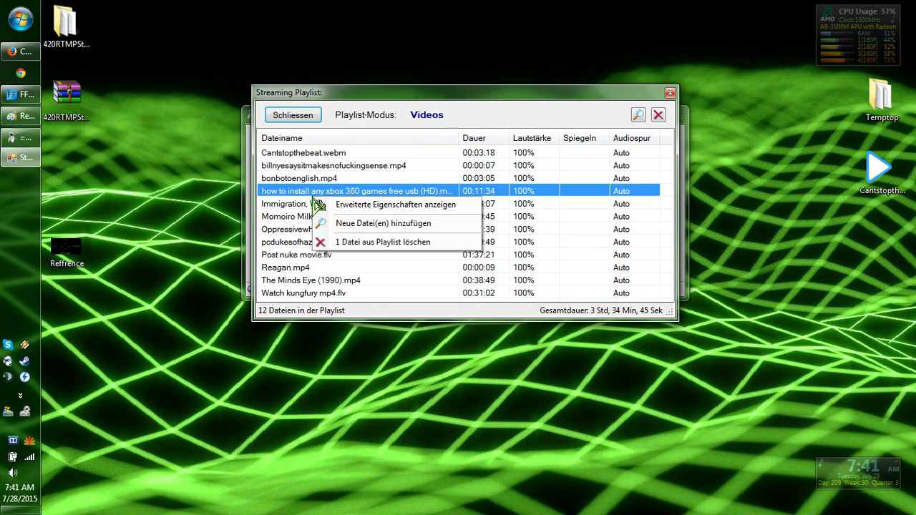
click(366, 243)
right_click(330, 193)
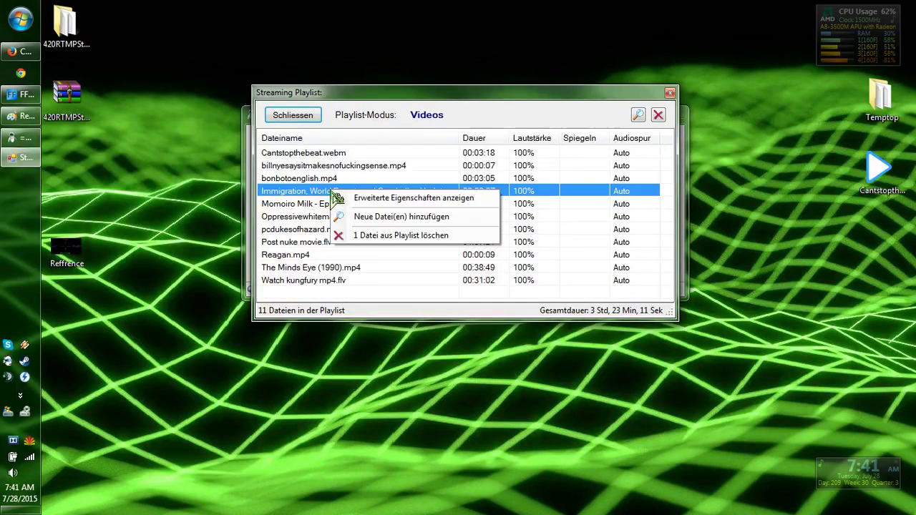
click(361, 241)
right_click(326, 200)
click(361, 236)
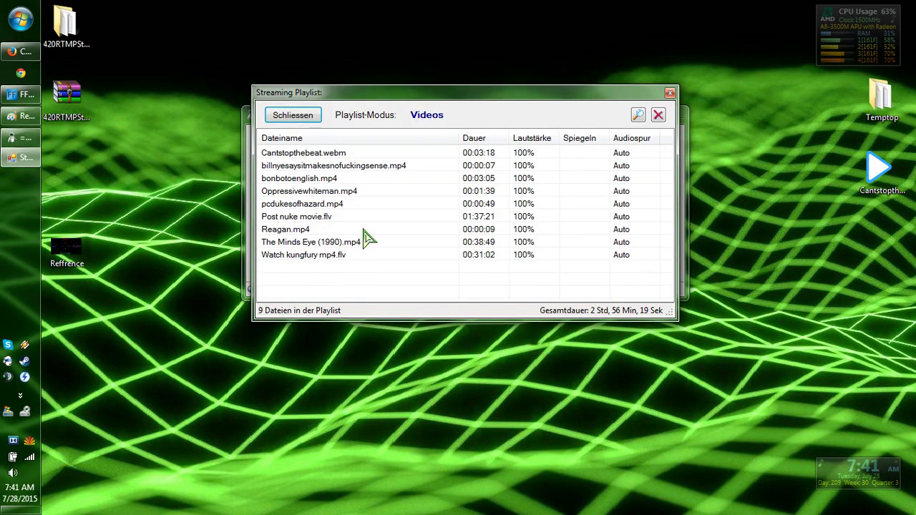
right_click(311, 195)
click(344, 235)
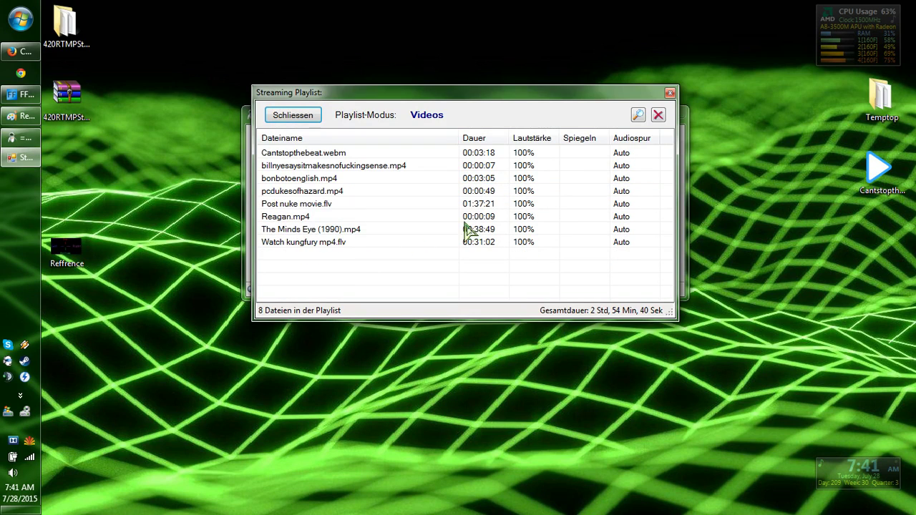
click(669, 93)
click(303, 168)
click(296, 147)
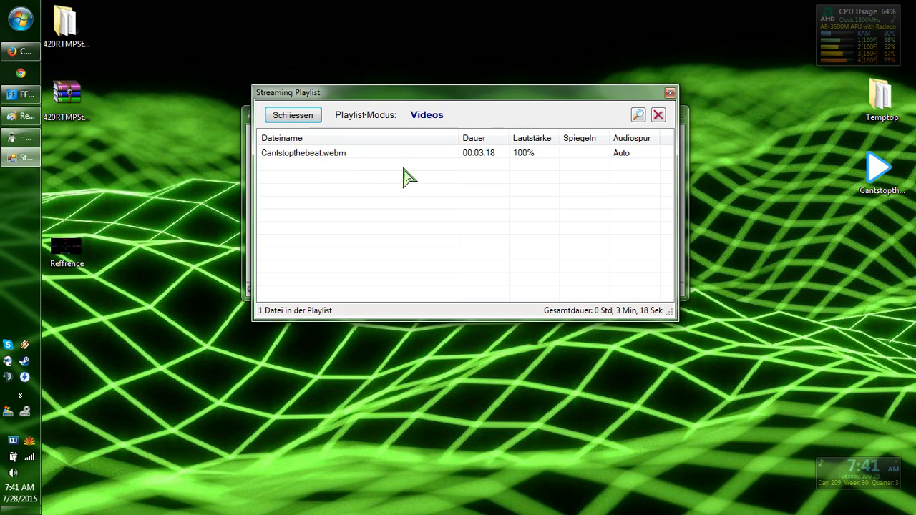
click(670, 93)
Tick Vorschau and run a test preview of the playlist, then stop it
drag(479, 144, 554, 232)
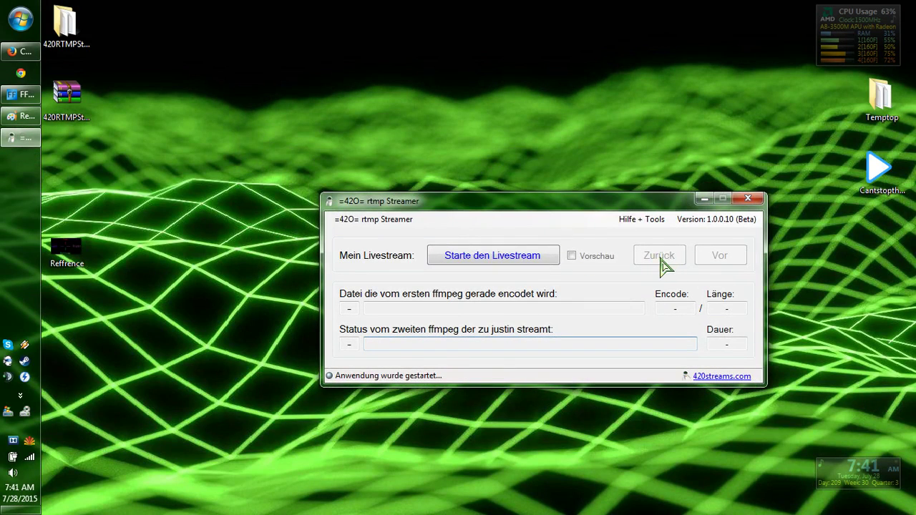
click(572, 256)
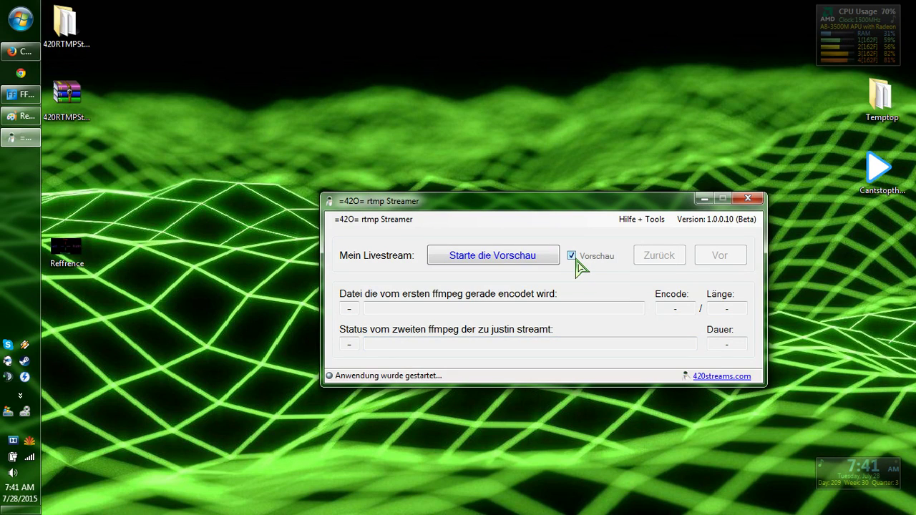
click(489, 257)
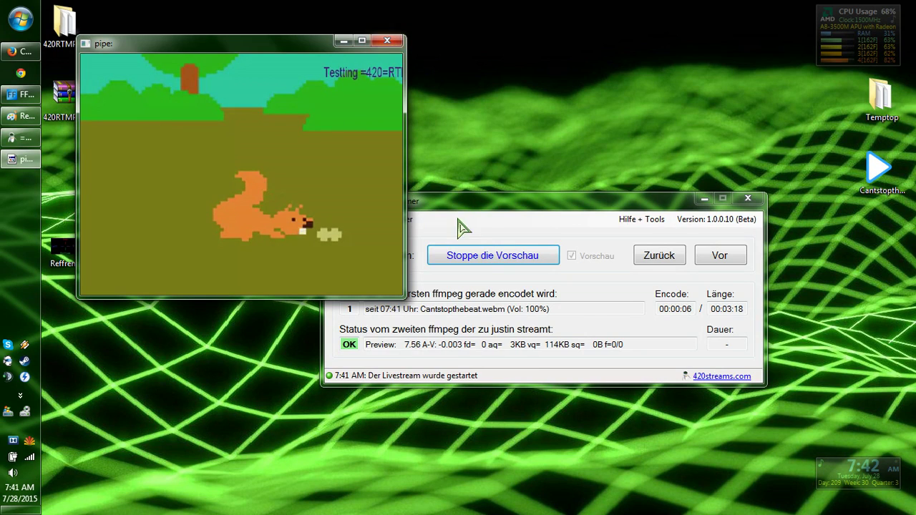
click(493, 256)
click(493, 308)
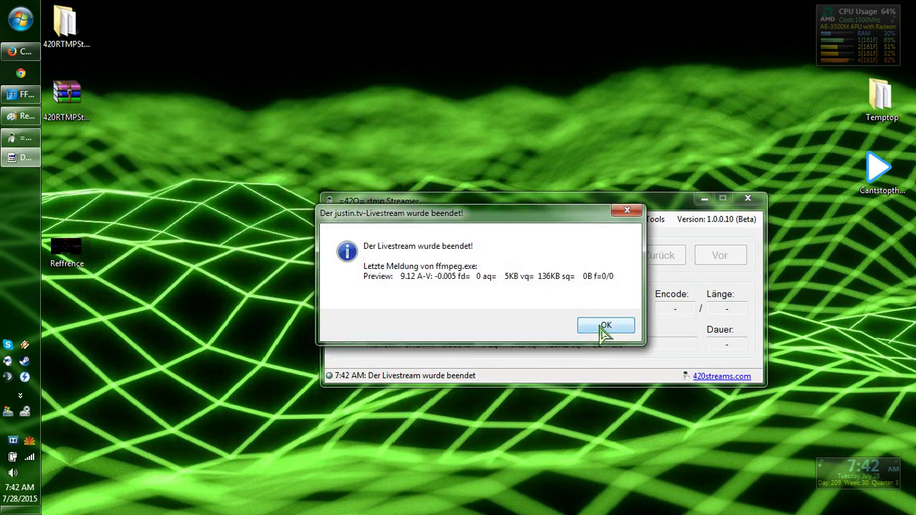
click(604, 326)
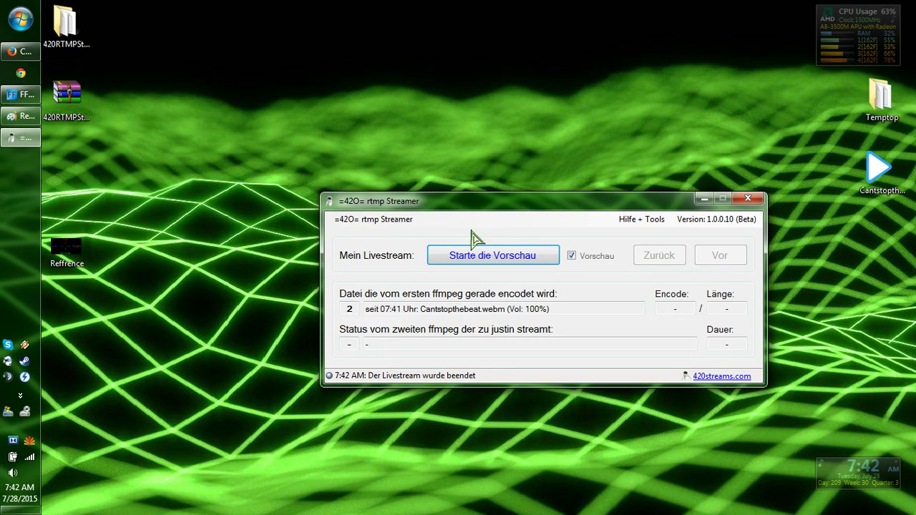
Untick Vorschau, start the livestream, and watch it on the VaughnLive channel page in Firefox
drag(522, 223, 593, 301)
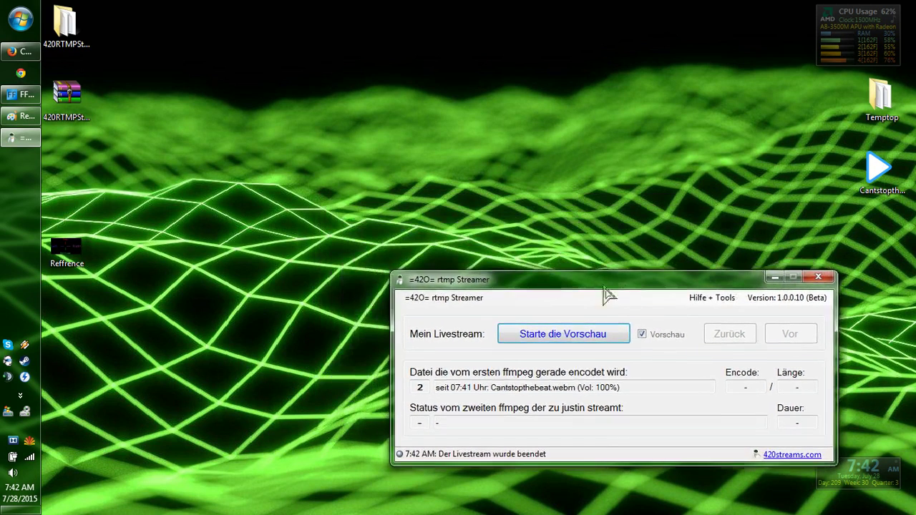
click(642, 336)
click(551, 339)
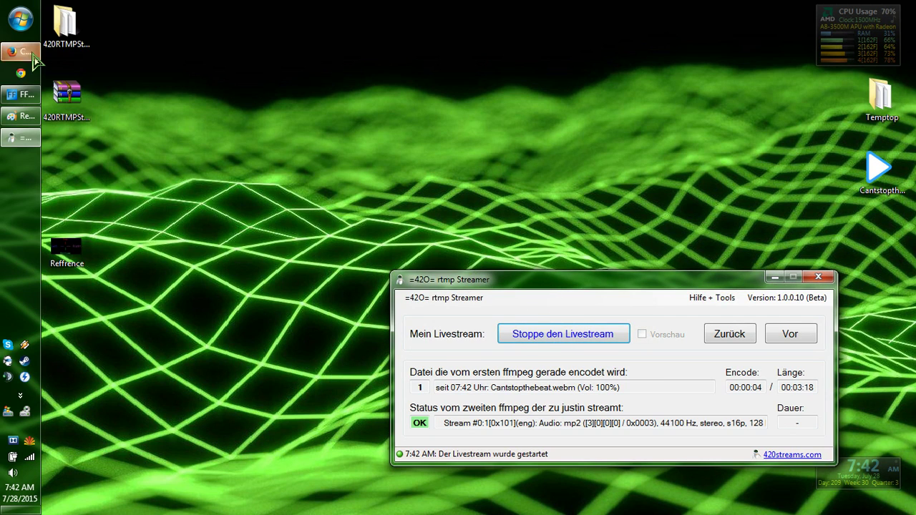
click(20, 52)
click(250, 41)
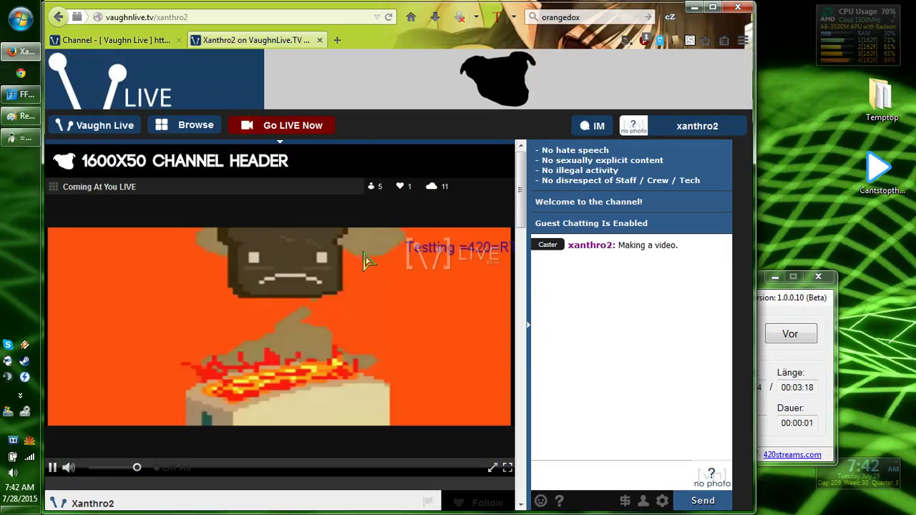